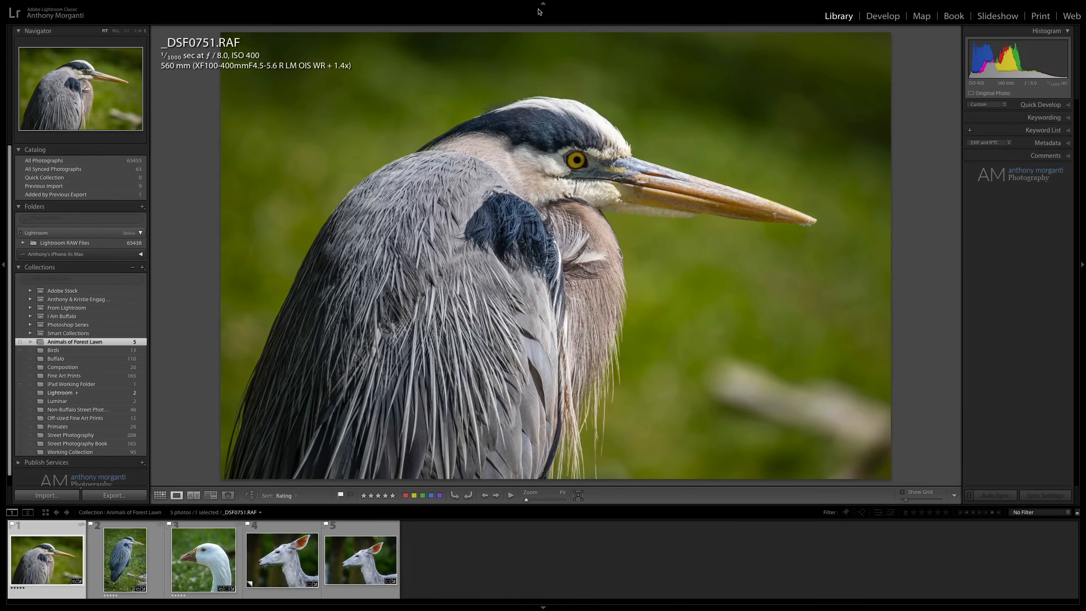
Step: Examine Lightroom's import window, then switch to Luminar and review the Action choices for importing images to a folder, cancelling both without importing
{"action": "left_click", "coordinate": [47, 495]}
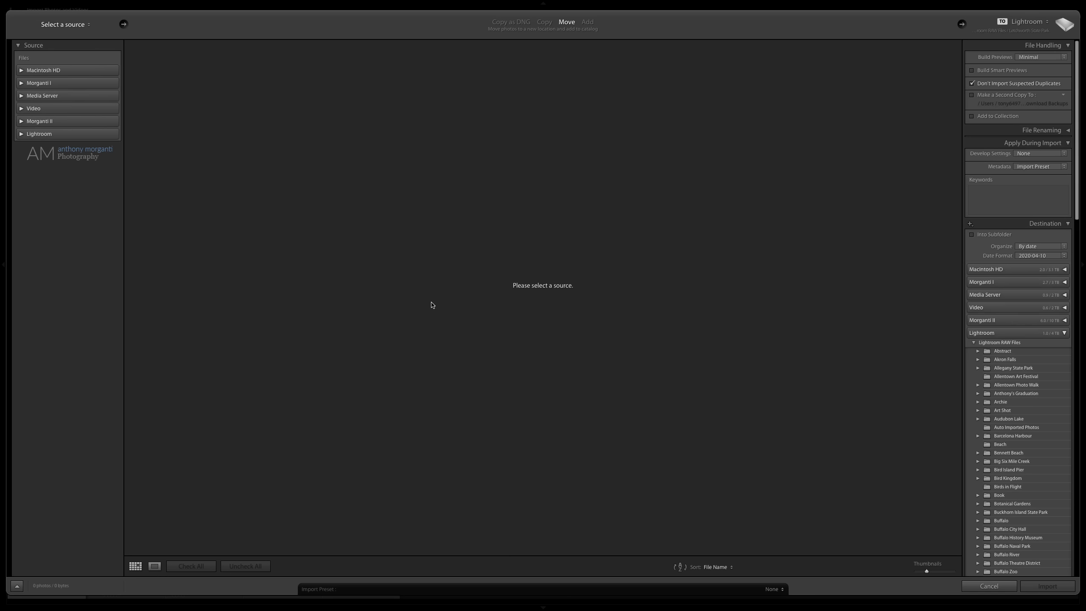
{"action": "left_click", "coordinate": [988, 586]}
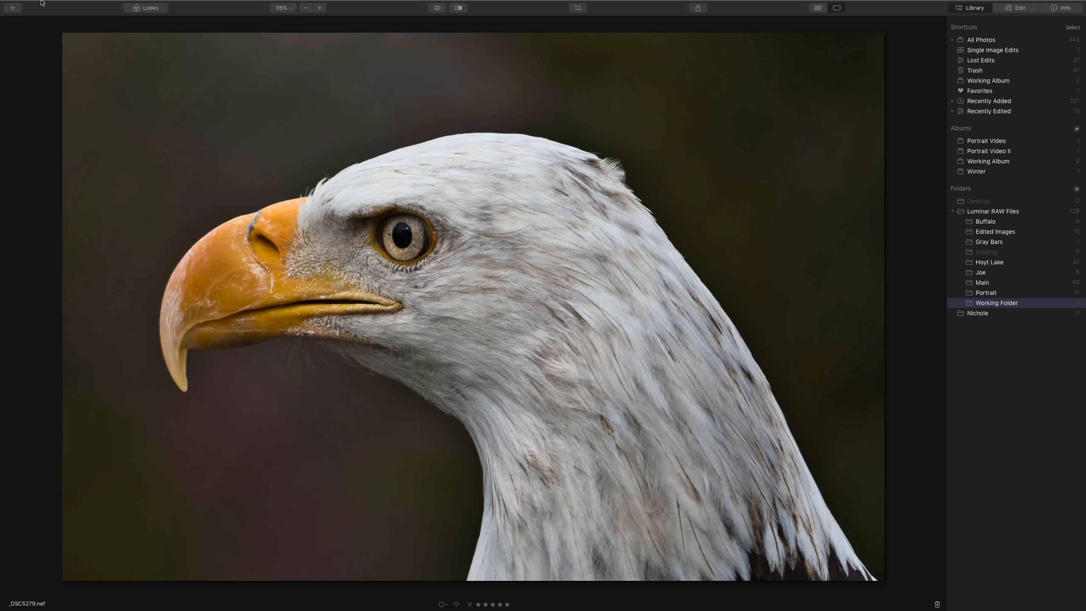
{"action": "left_click", "coordinate": [64, 4]}
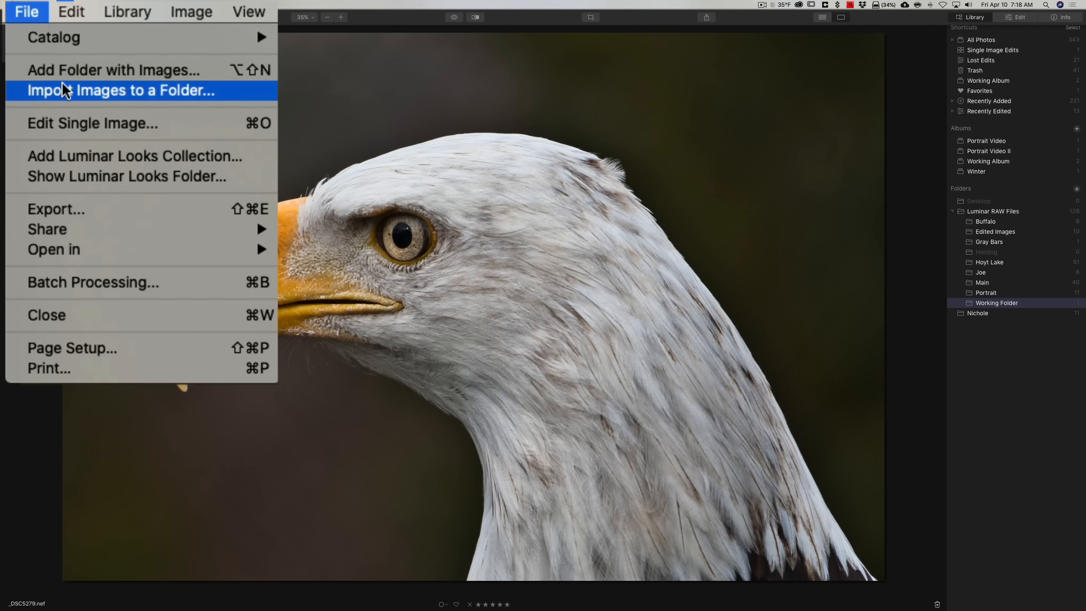
{"action": "left_click", "coordinate": [80, 36]}
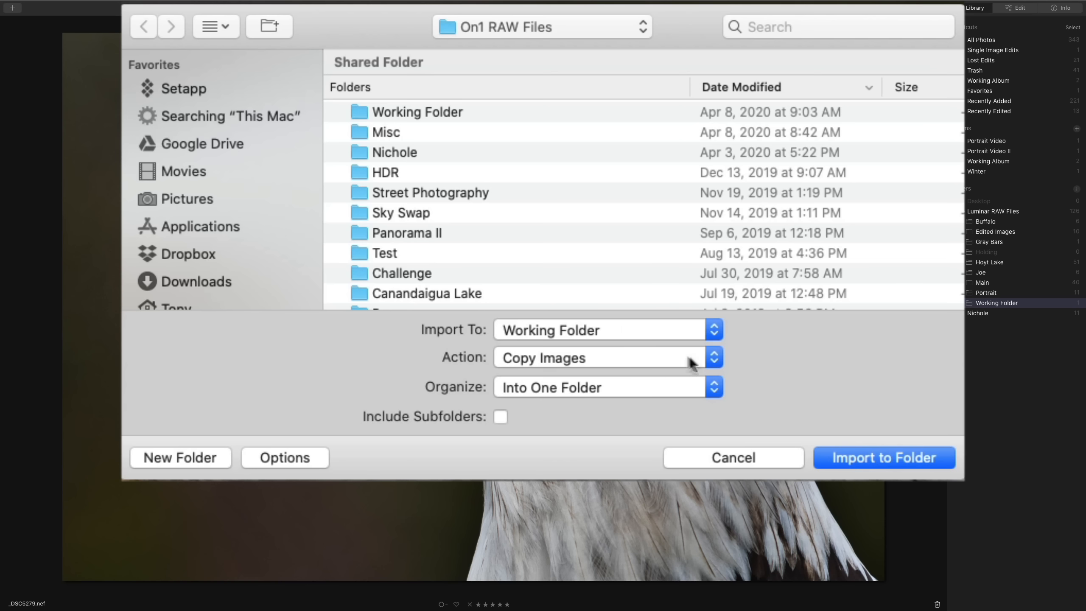
{"action": "left_click", "coordinate": [720, 359]}
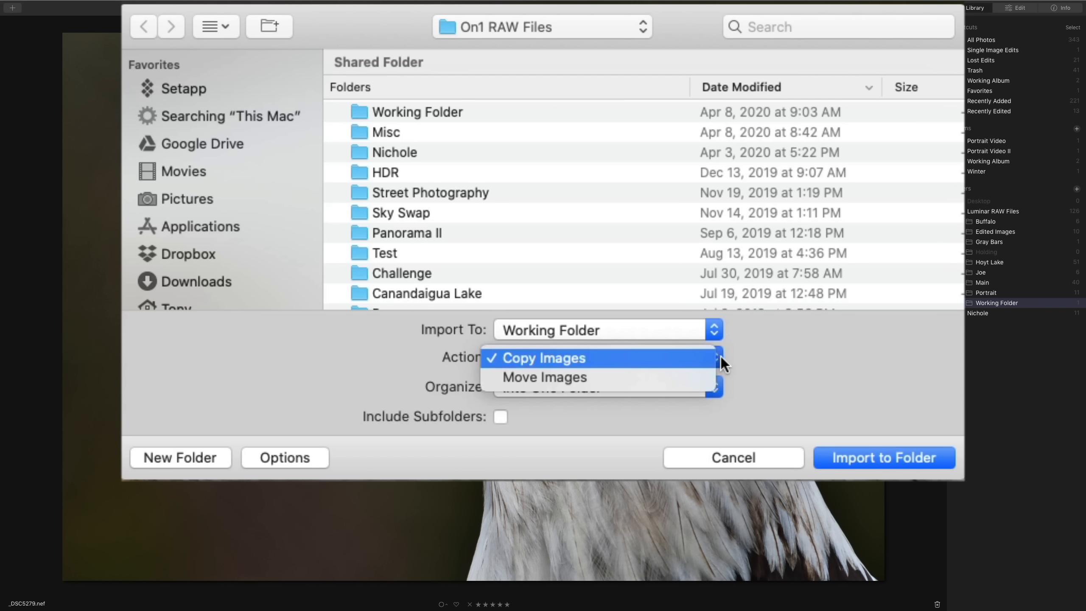
{"action": "left_click", "coordinate": [755, 355]}
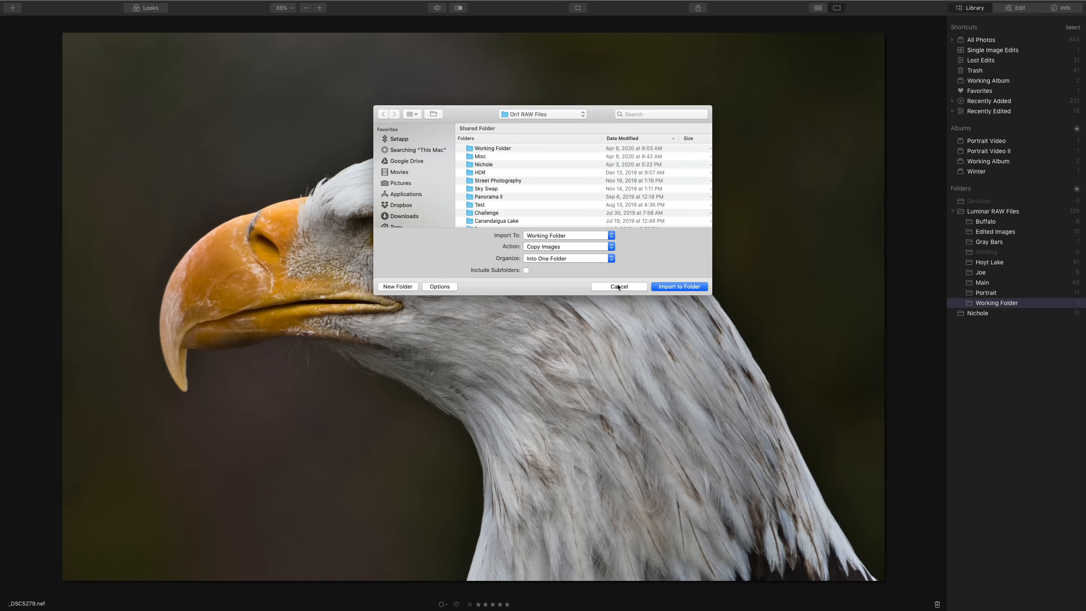
{"action": "left_click", "coordinate": [618, 285]}
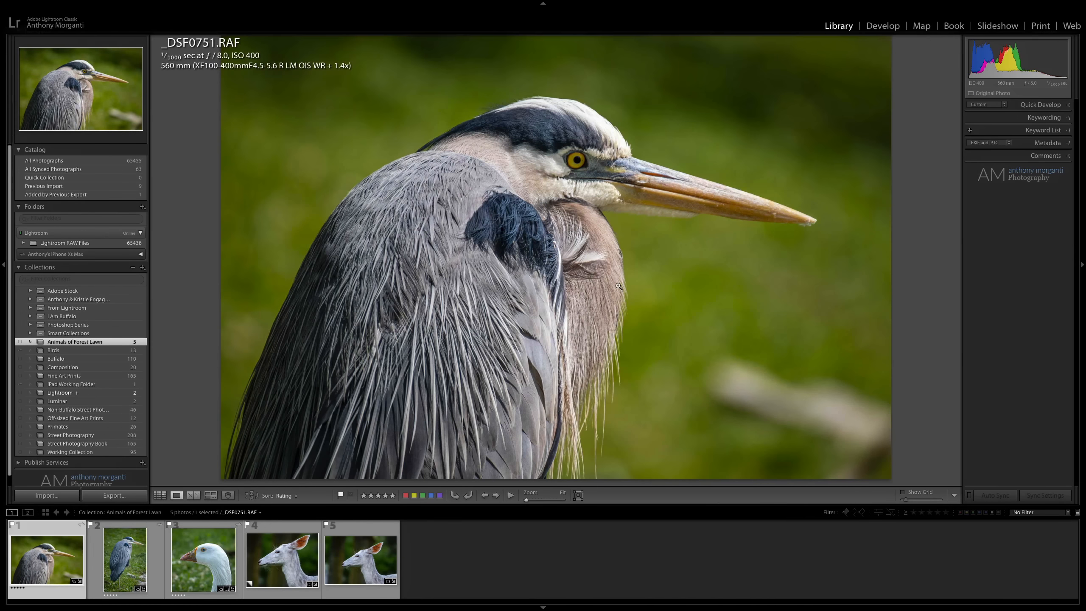
Step: Switch back to Lightroom and review the import window's source, file handling and destination options, closing it without importing
{"action": "key", "text": "F5"}
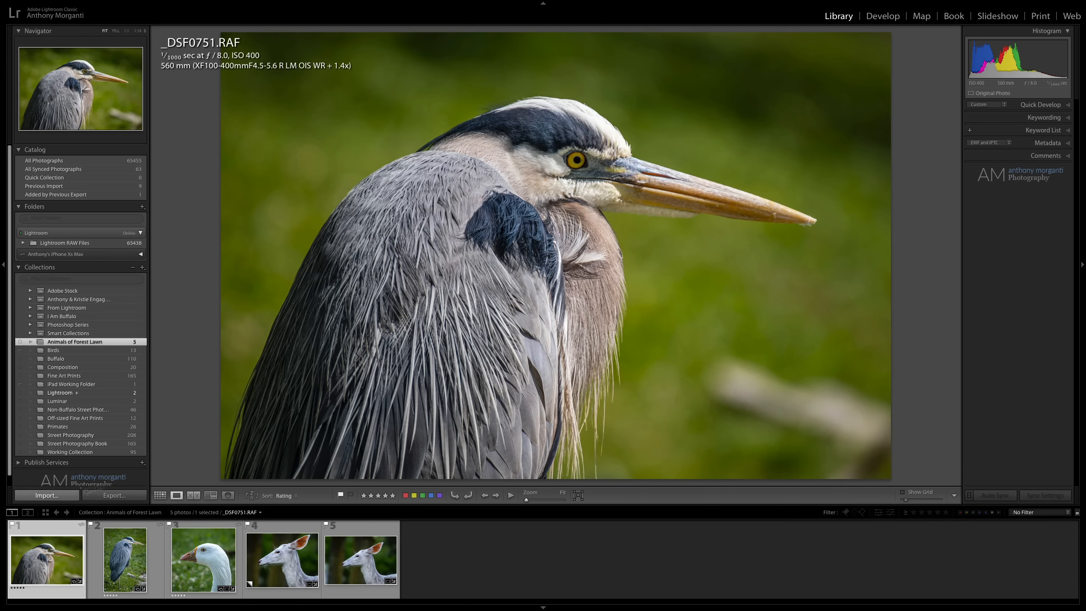
{"action": "left_click", "coordinate": [47, 495]}
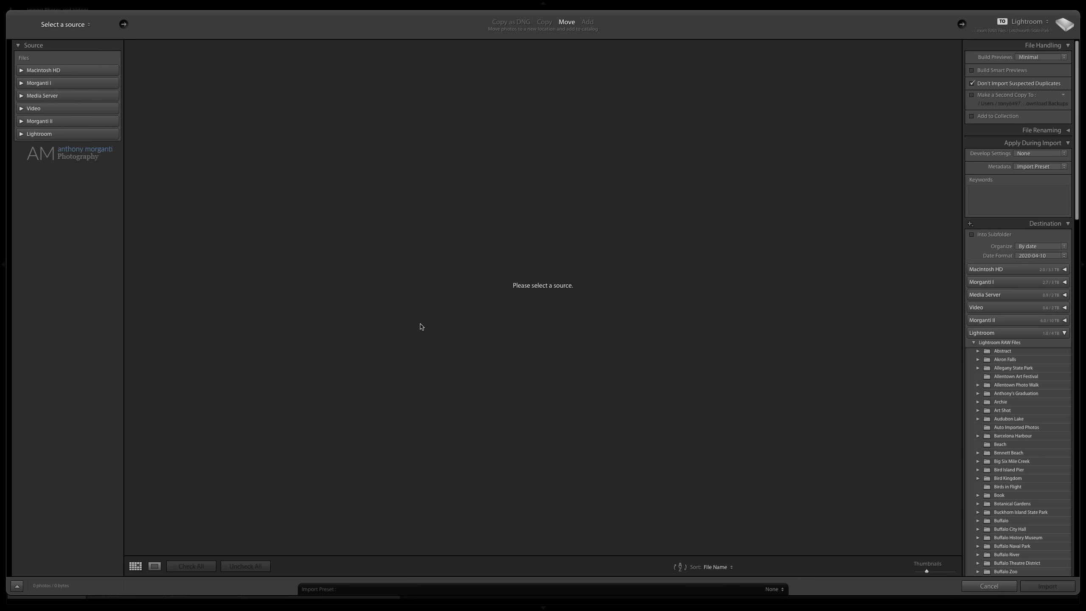
{"action": "left_click", "coordinate": [988, 586]}
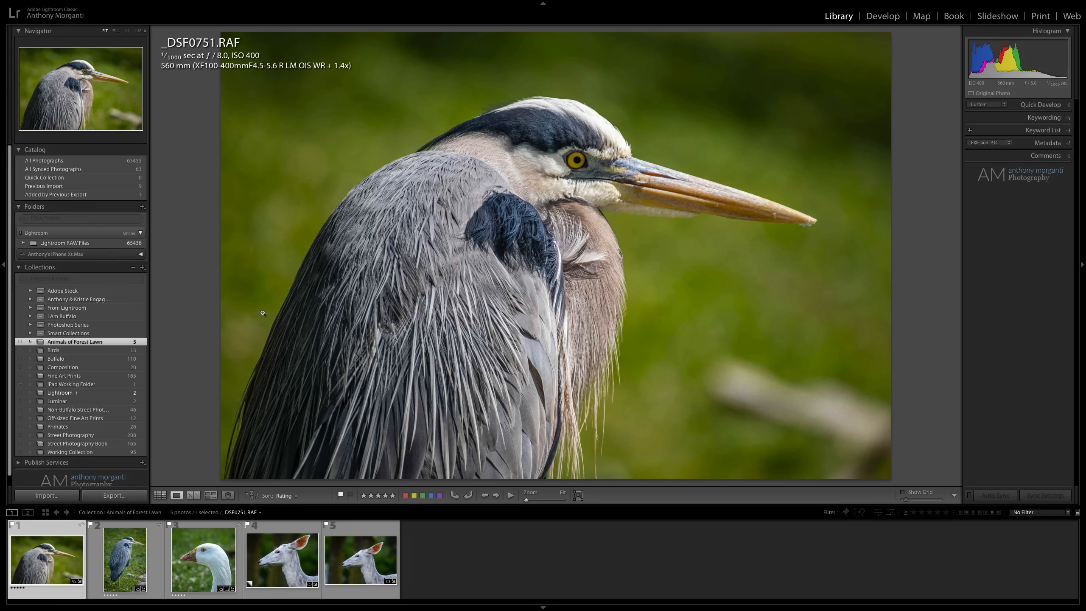
Step: Inspect the Metadata and Attribute library filters above the thumbnail grid, and reopen the heron photo _DSF0751.RAF in single view
{"action": "key", "text": "g"}
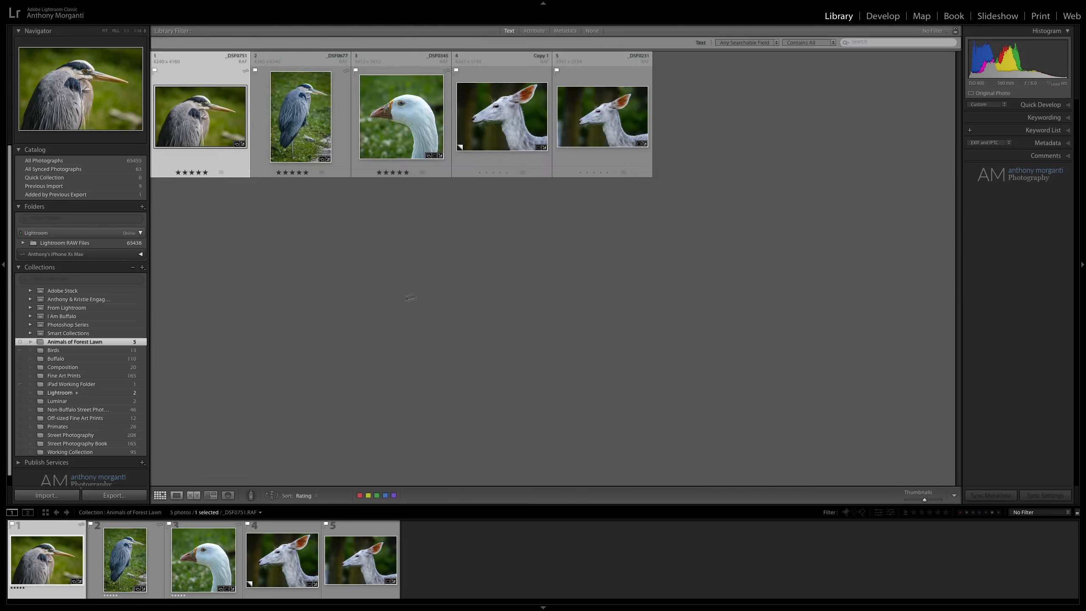
{"action": "left_click", "coordinate": [564, 31]}
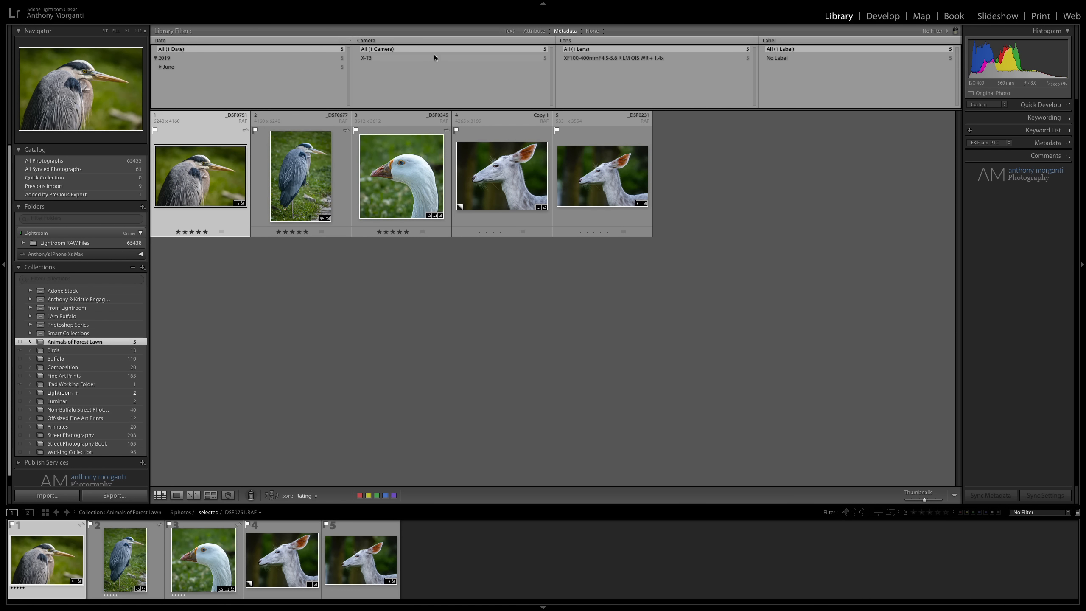
{"action": "left_click", "coordinate": [533, 31]}
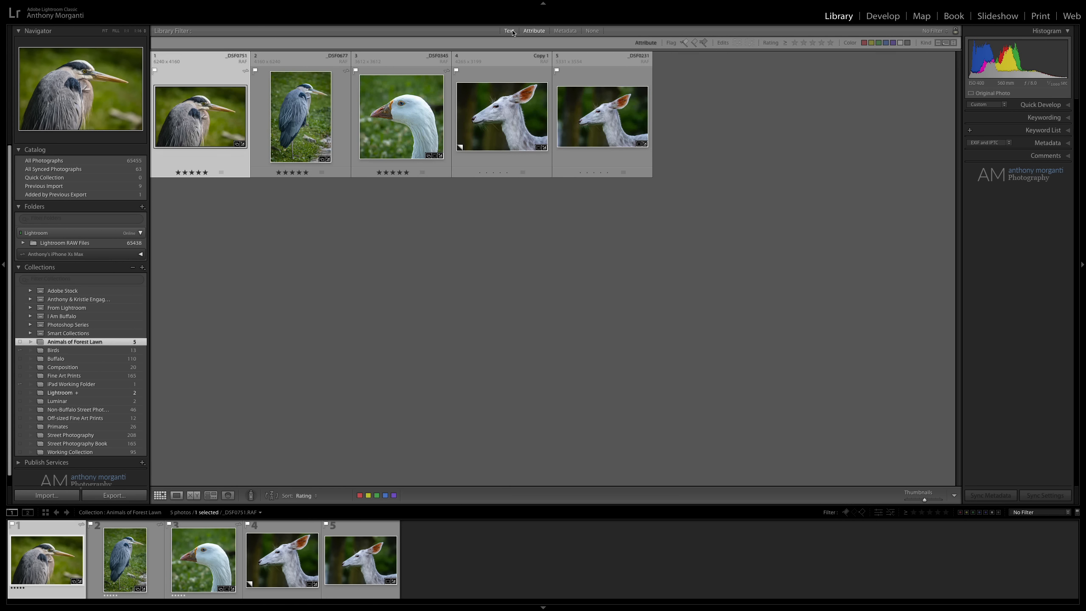
{"action": "double_click", "coordinate": [207, 111]}
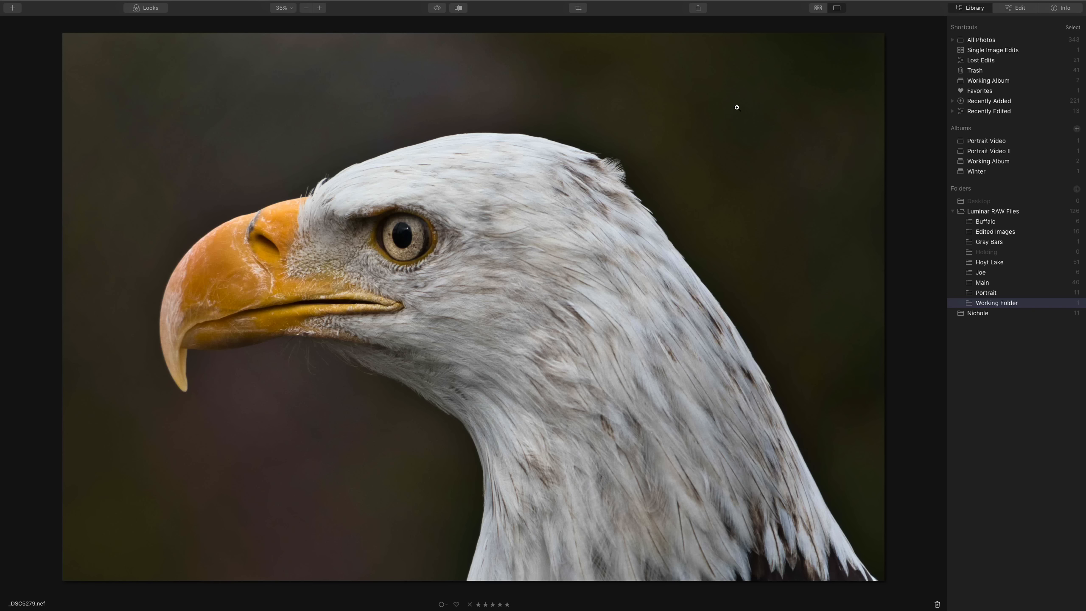
Step: Compare Luminar's Edit workspace with Lightroom's Develop module, and check the eagle photo's file information in Luminar before returning to its editing tools
{"action": "left_click", "coordinate": [1020, 8]}
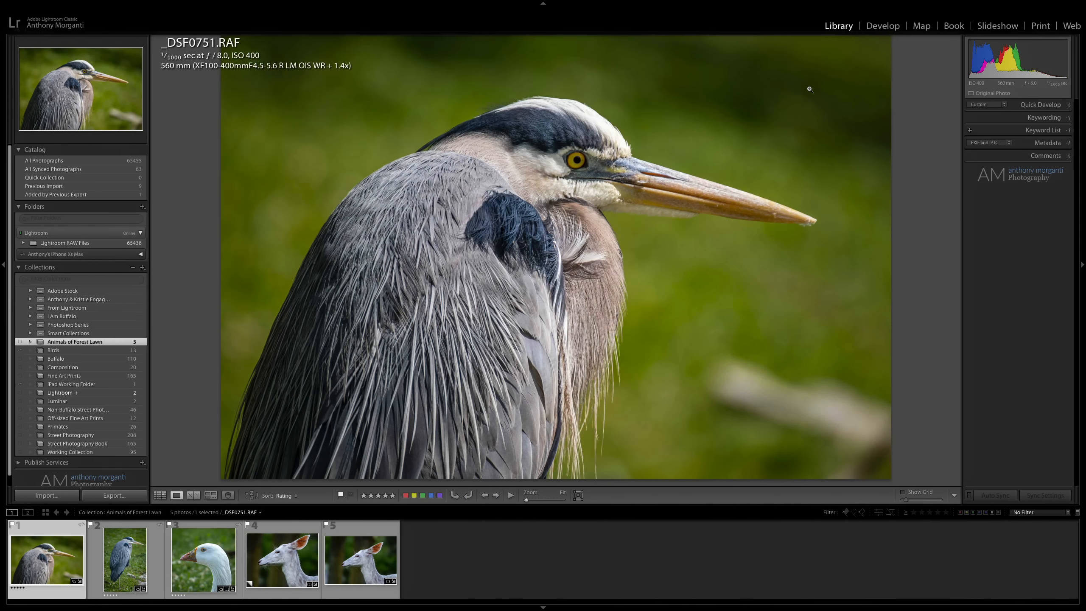
{"action": "left_click", "coordinate": [881, 16]}
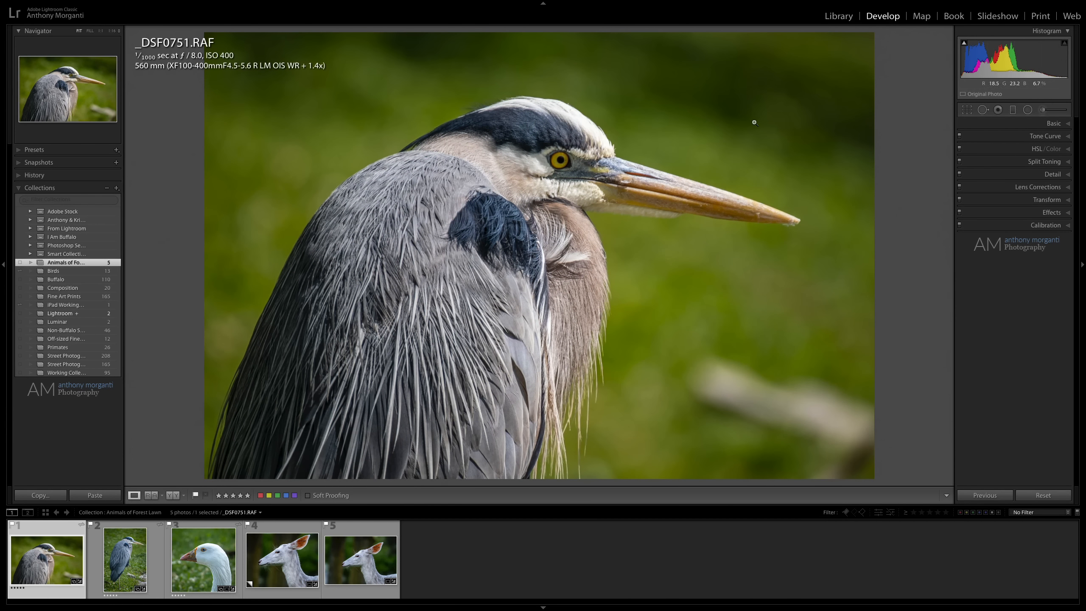
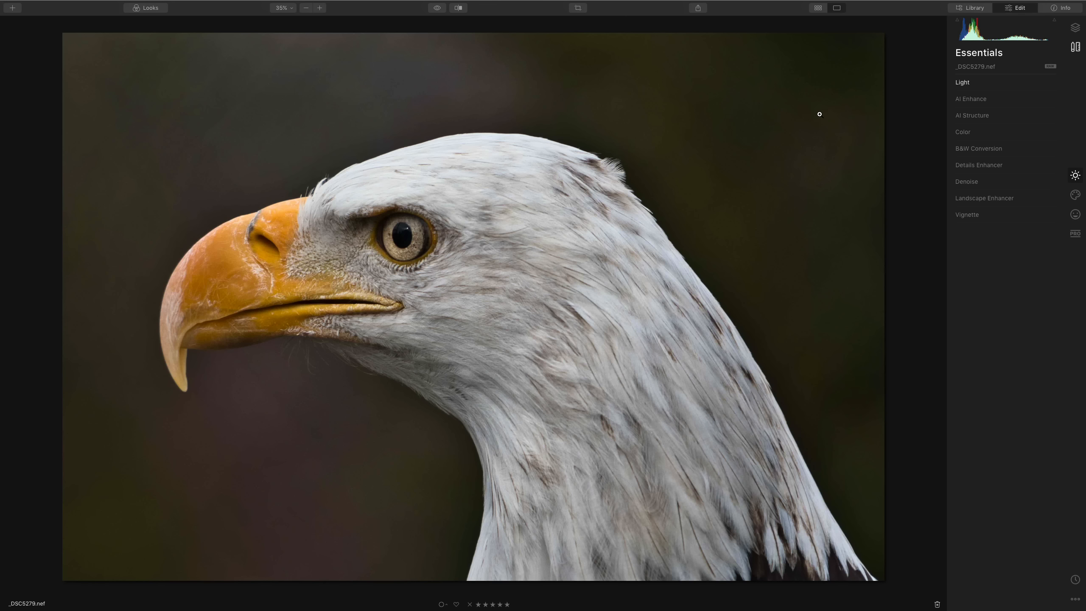
{"action": "left_click", "coordinate": [1060, 8]}
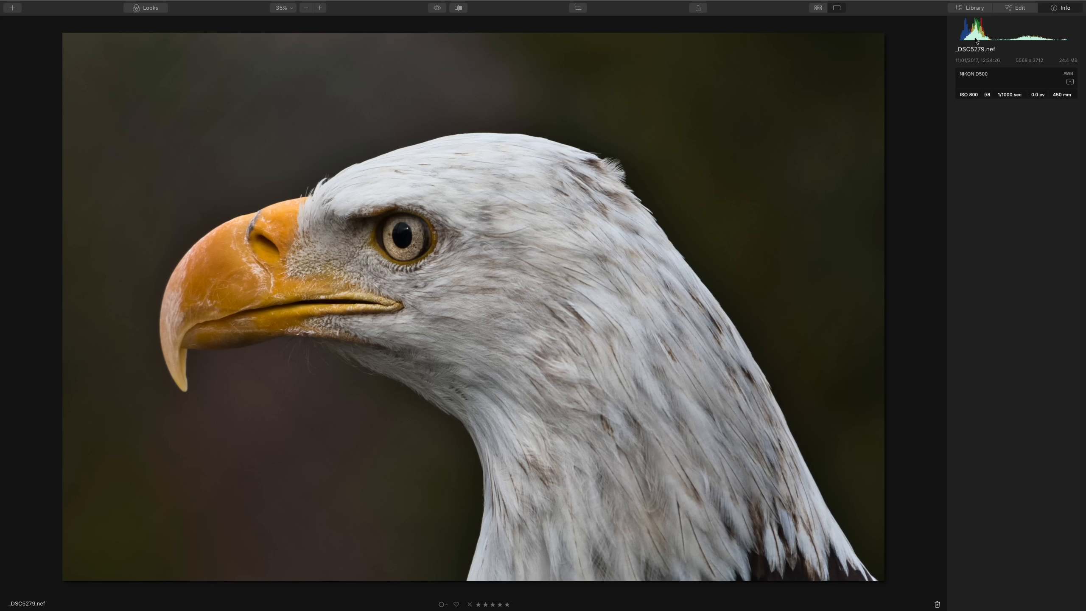
{"action": "left_click", "coordinate": [1028, 9]}
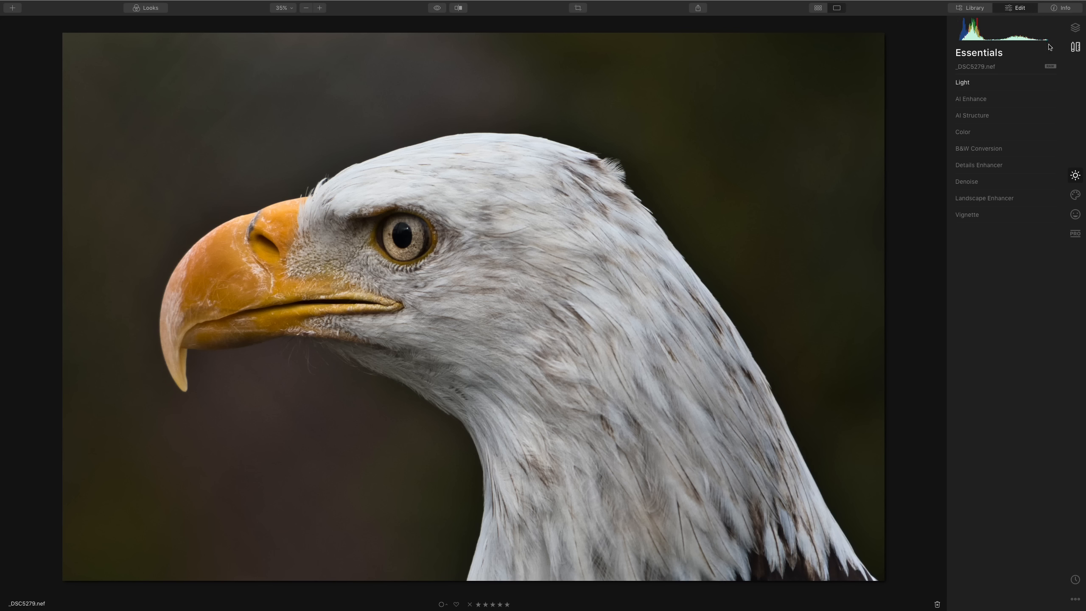
Step: Compare the Lens & Geometry controls among Luminar's Canvas tools with the Lens Corrections in Lightroom's Develop module
{"action": "left_click", "coordinate": [1076, 46]}
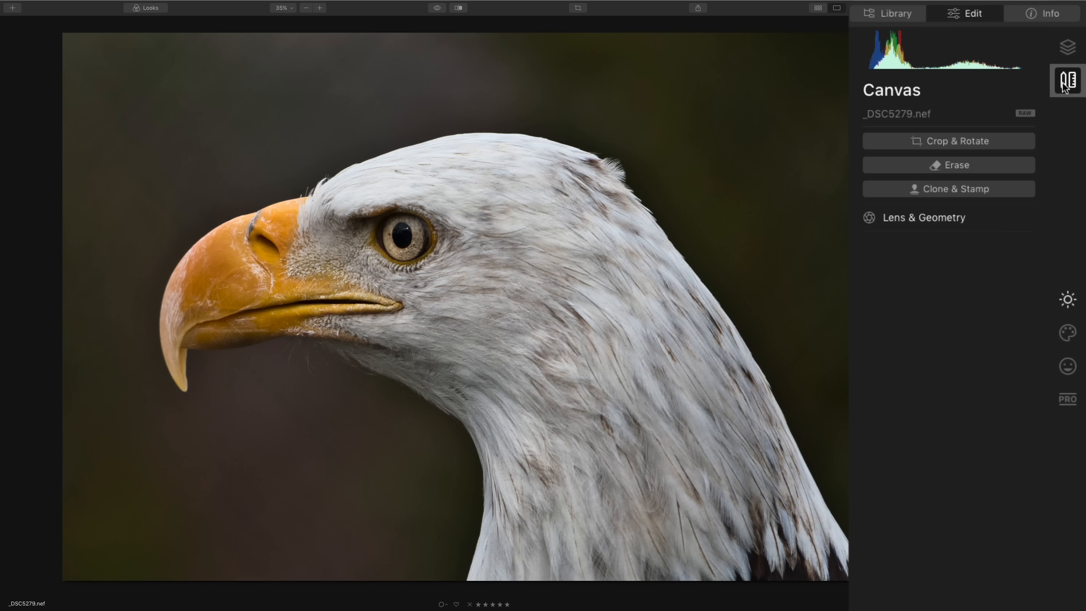
{"action": "left_click", "coordinate": [932, 217]}
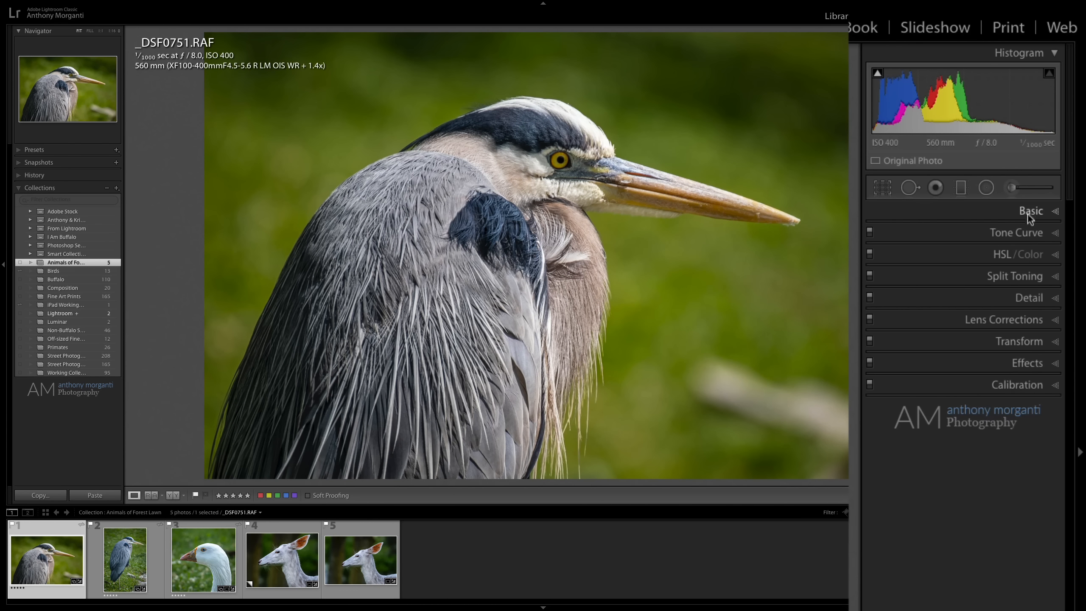
{"action": "left_click", "coordinate": [1028, 319]}
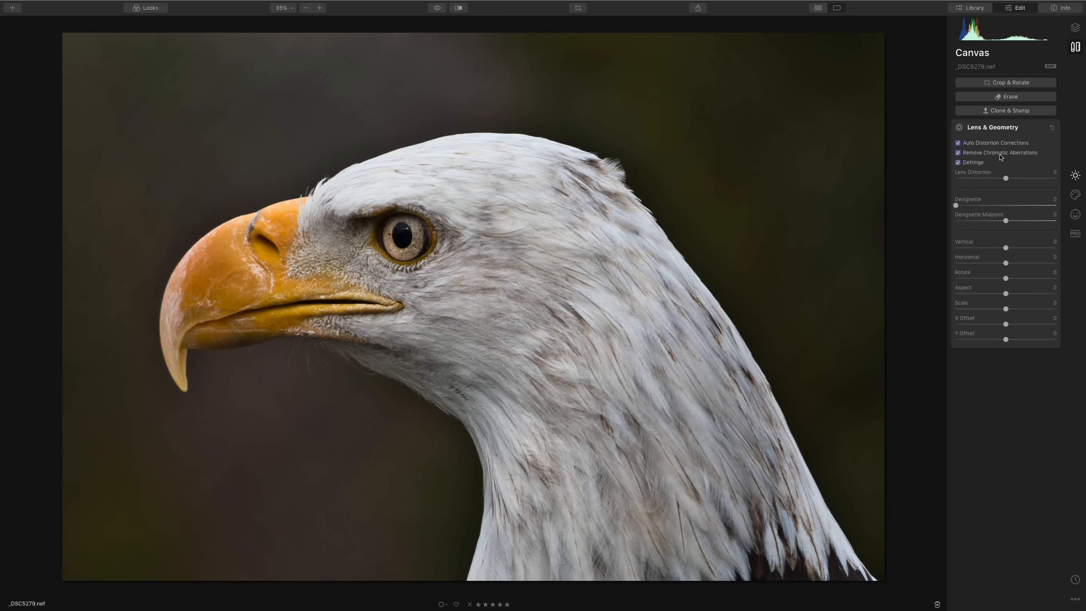
{"action": "left_click", "coordinate": [1017, 126]}
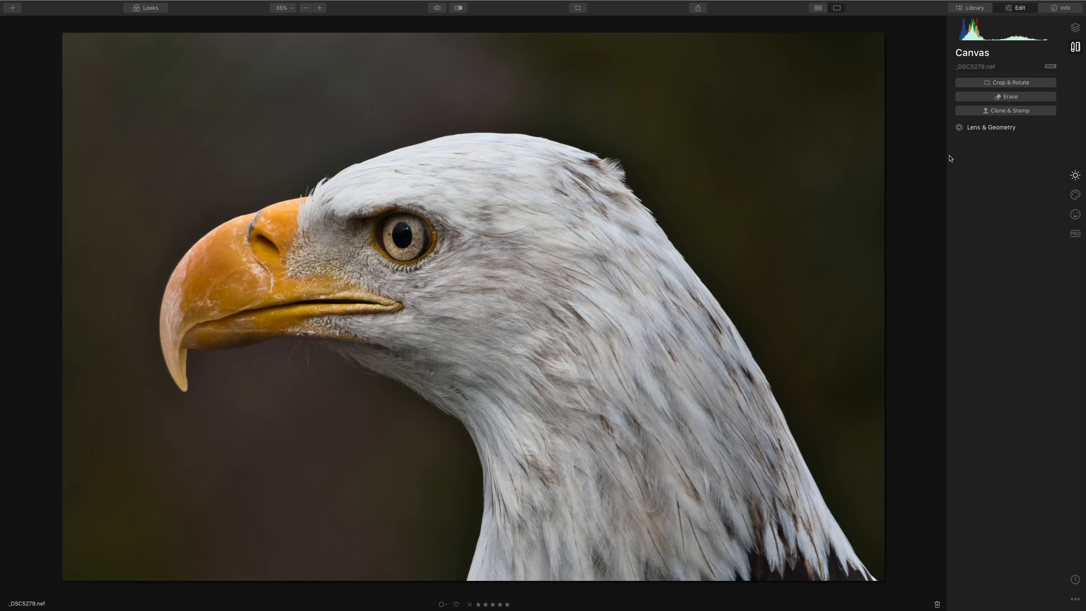
Step: Examine the AI Enhance and AI Structure controls among Luminar's Essentials tools, collapsing each one without adjusting it
{"action": "left_click", "coordinate": [1074, 176]}
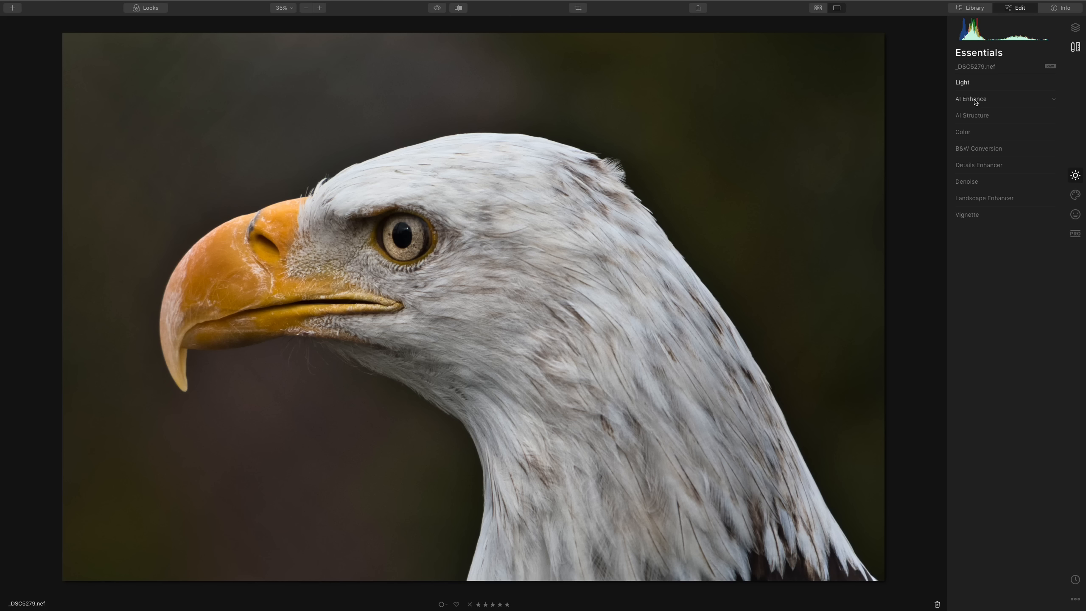
{"action": "left_click", "coordinate": [972, 99]}
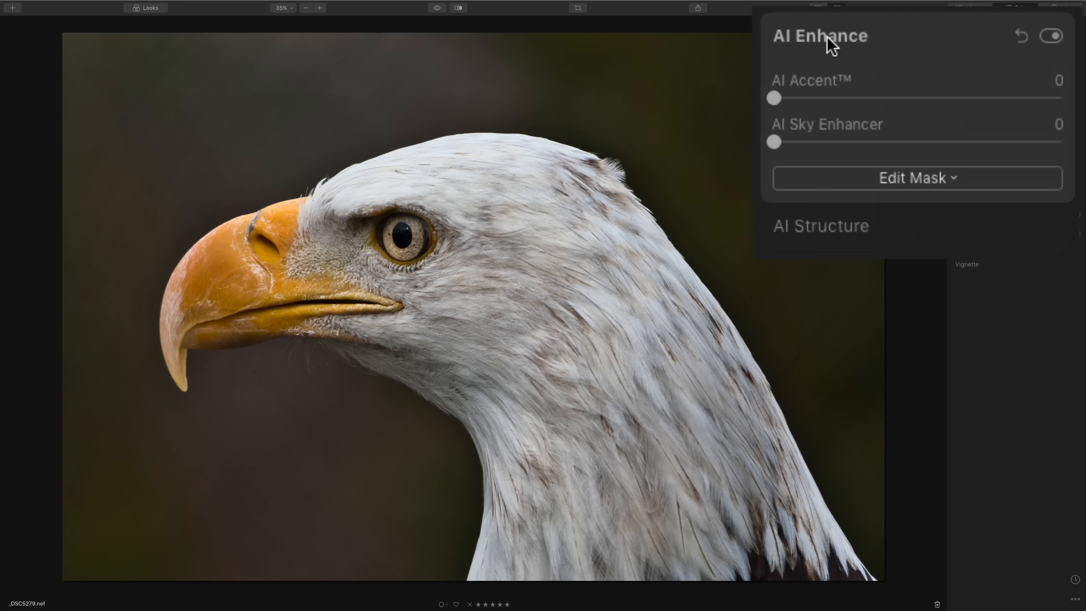
{"action": "left_click", "coordinate": [826, 35]}
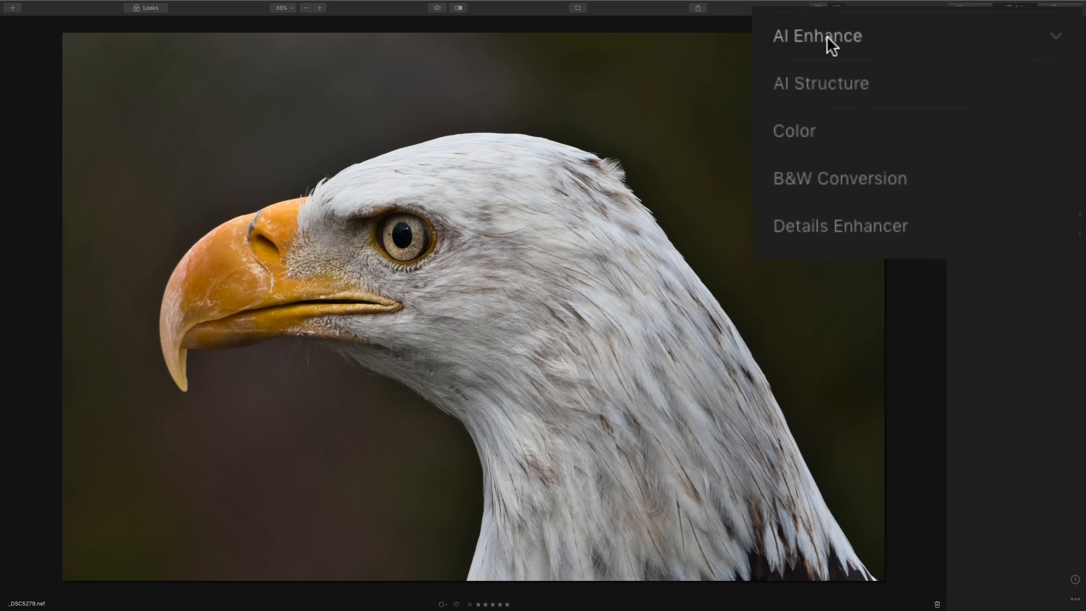
{"action": "left_click", "coordinate": [836, 81]}
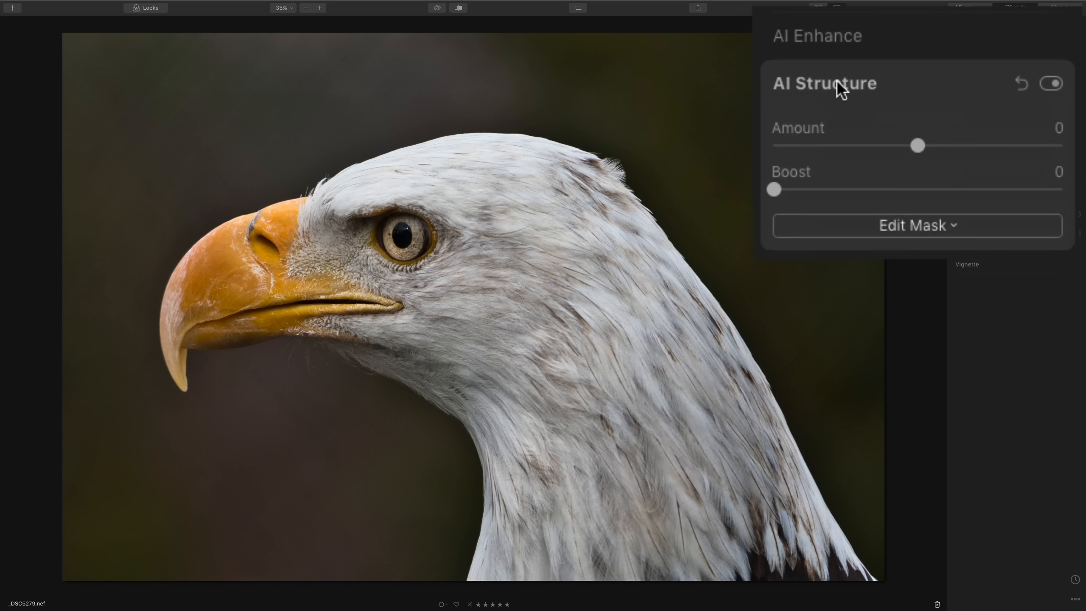
{"action": "left_click", "coordinate": [836, 81]}
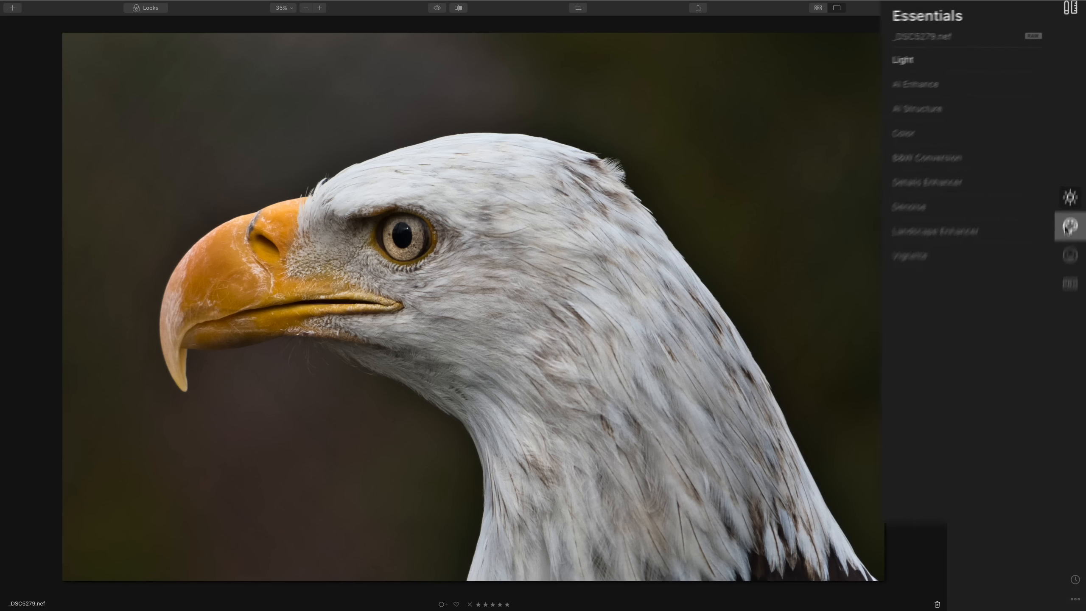
Step: Examine the Creative tools and the Portrait tools' AI Skin Enhancer and AI Portrait Enhancer controls, and return to the Creative tools
{"action": "left_click", "coordinate": [1065, 288]}
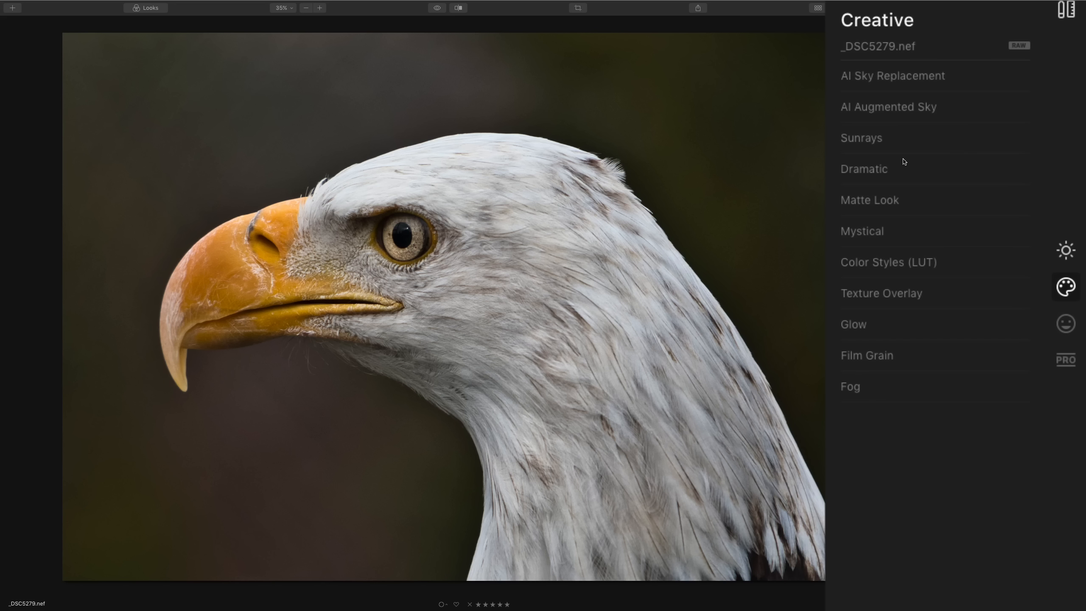
{"action": "left_click", "coordinate": [1064, 325]}
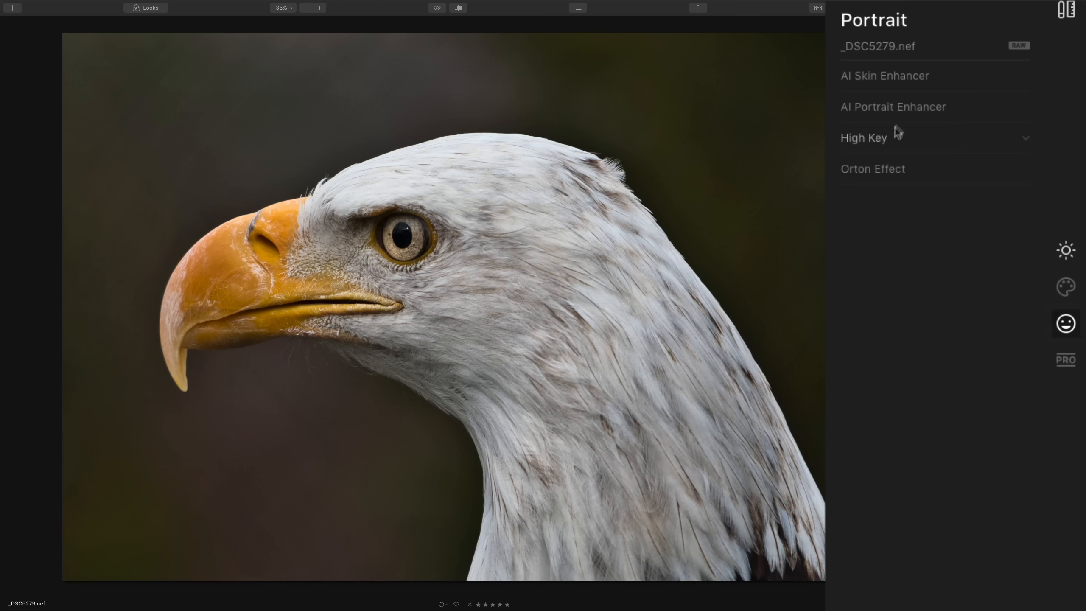
{"action": "left_click", "coordinate": [907, 77]}
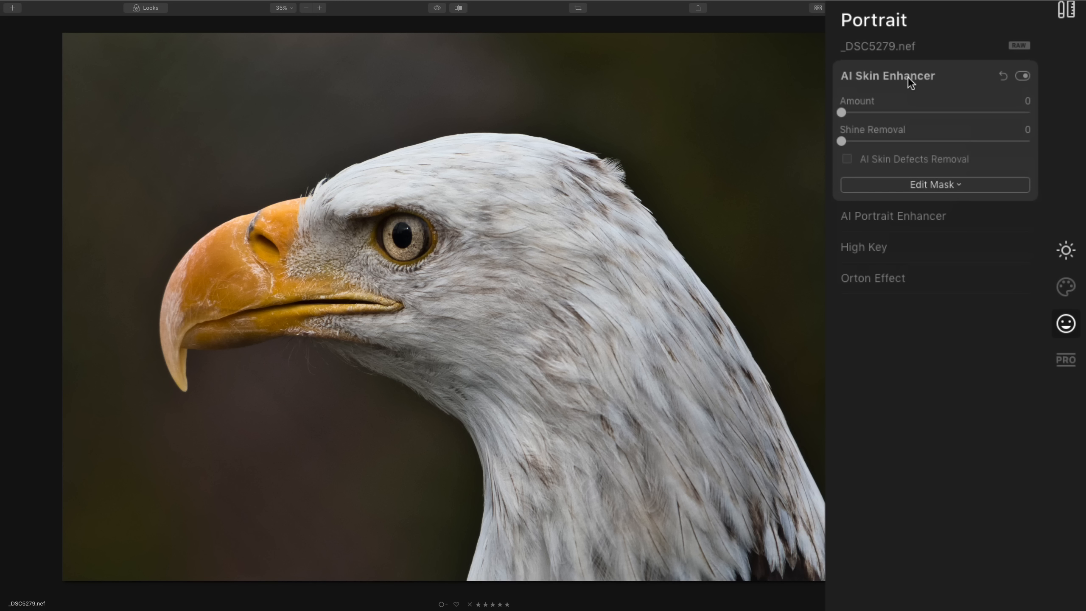
{"action": "left_click", "coordinate": [907, 77]}
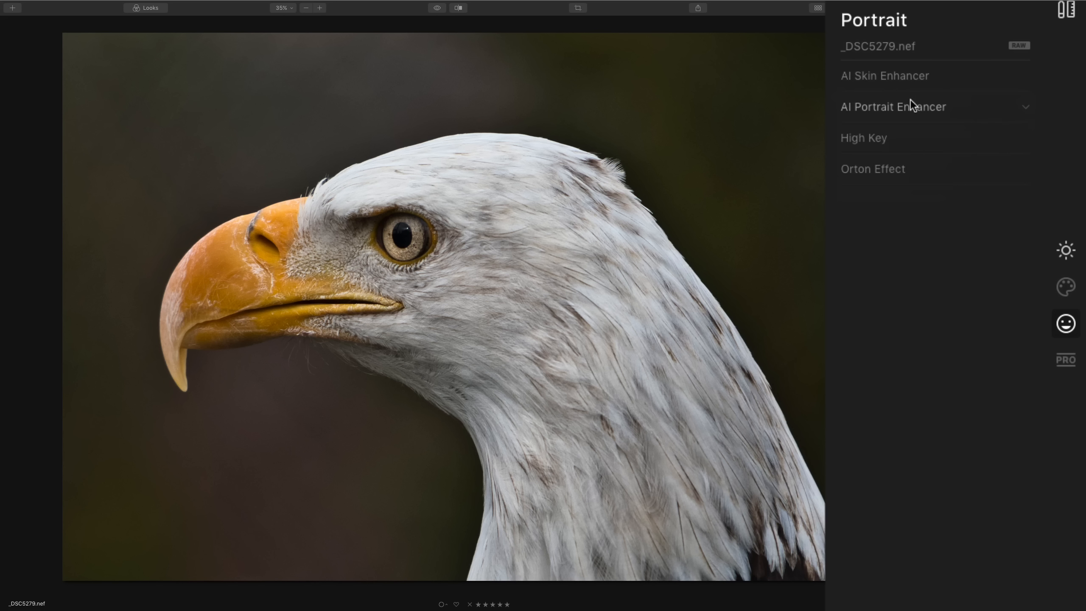
{"action": "left_click", "coordinate": [909, 105]}
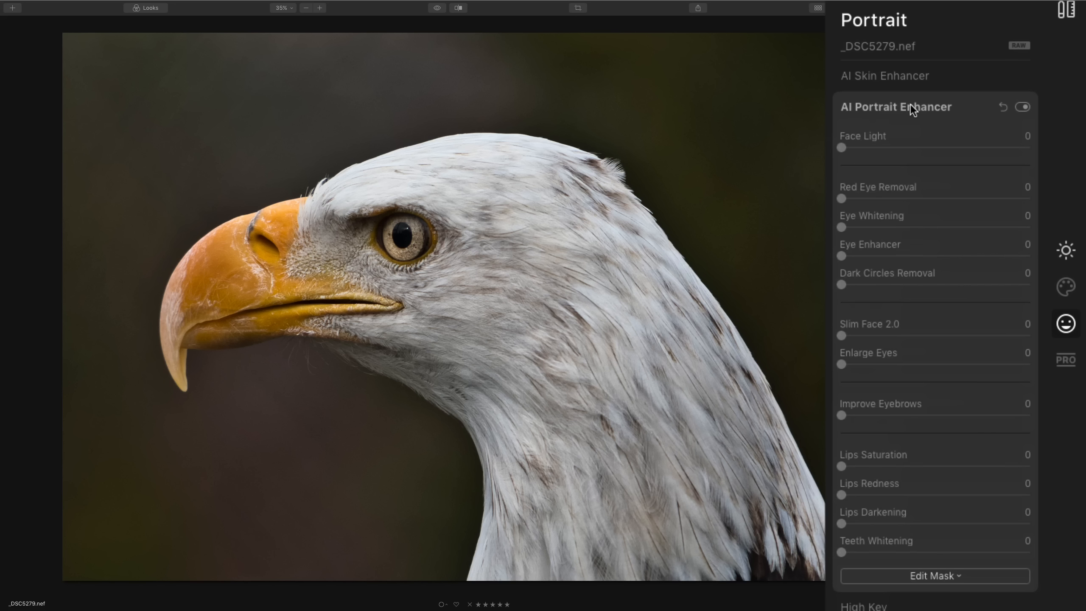
{"action": "left_click", "coordinate": [910, 105]}
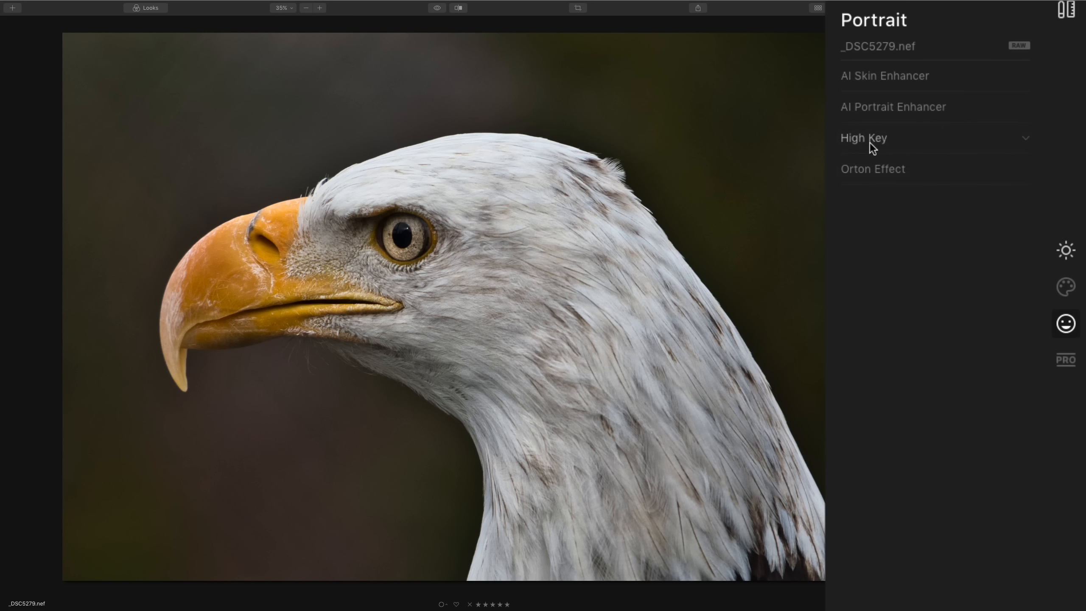
{"action": "left_click", "coordinate": [1064, 286]}
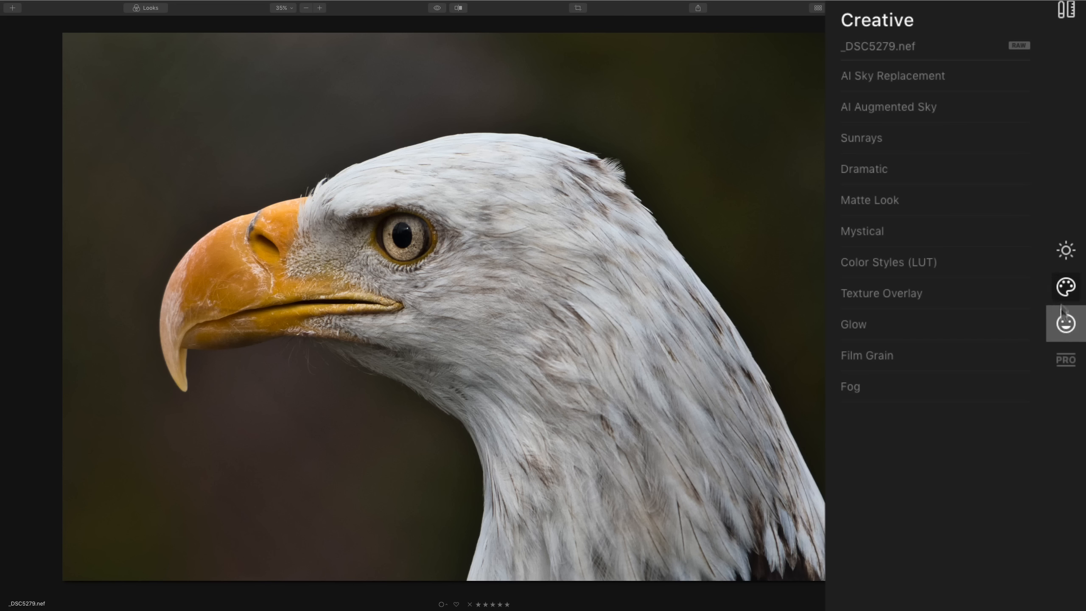
Step: Review Luminar's Essentials and Professional tool lists, and switch to Lightroom Classic's Develop module
{"action": "left_click", "coordinate": [1063, 255]}
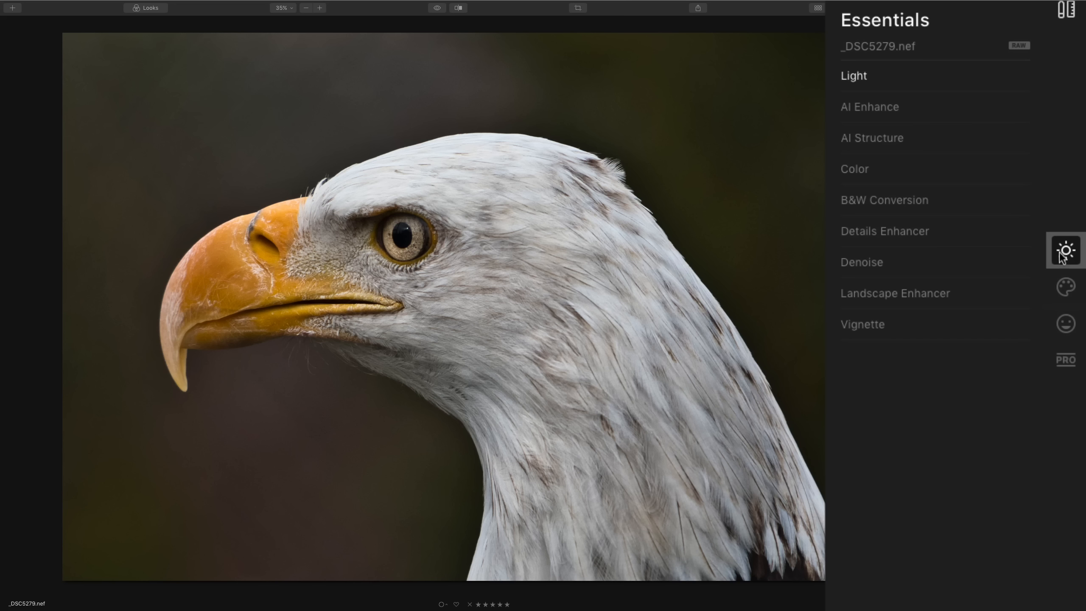
{"action": "left_click", "coordinate": [1071, 358]}
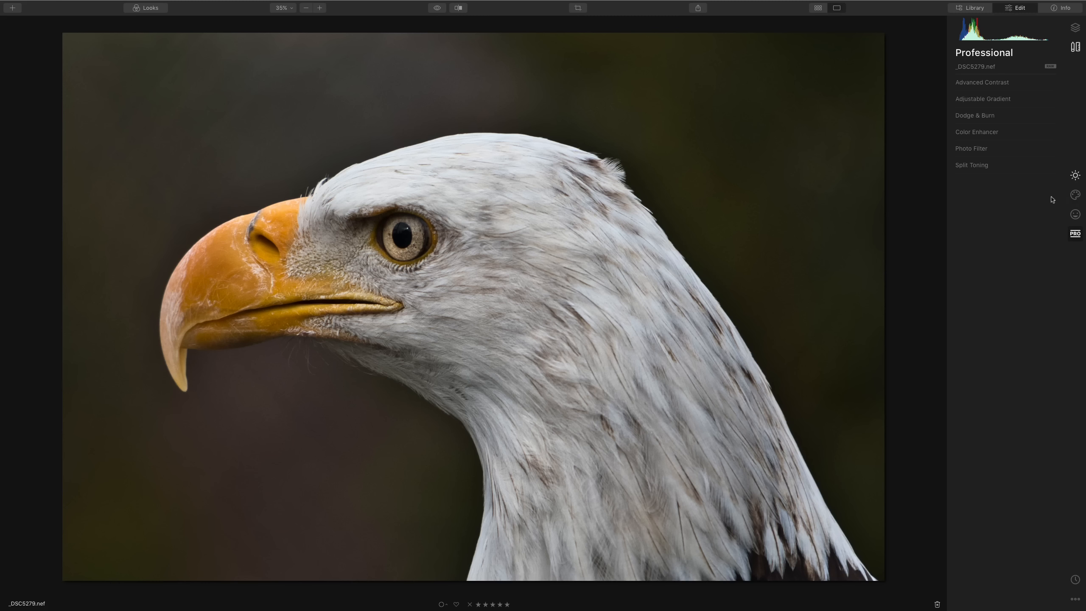
{"action": "key", "text": "ctrl+Right"}
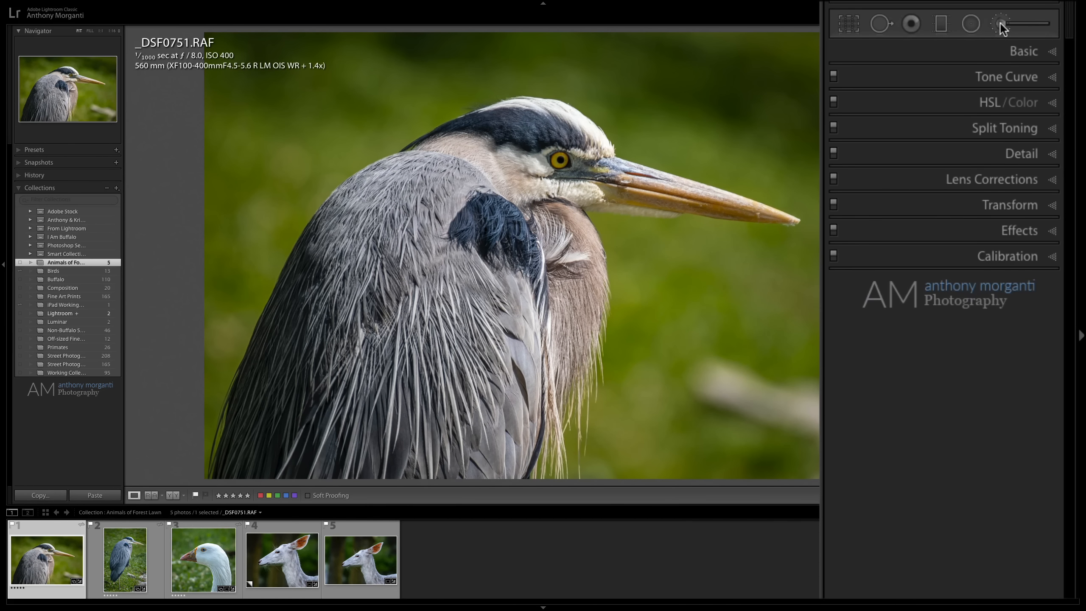
Step: Examine the settings of Lightroom's Adjustment Brush, Radial Filter, Graduated Filter, Red Eye Correction and Spot Removal tools
{"action": "left_click", "coordinate": [998, 24]}
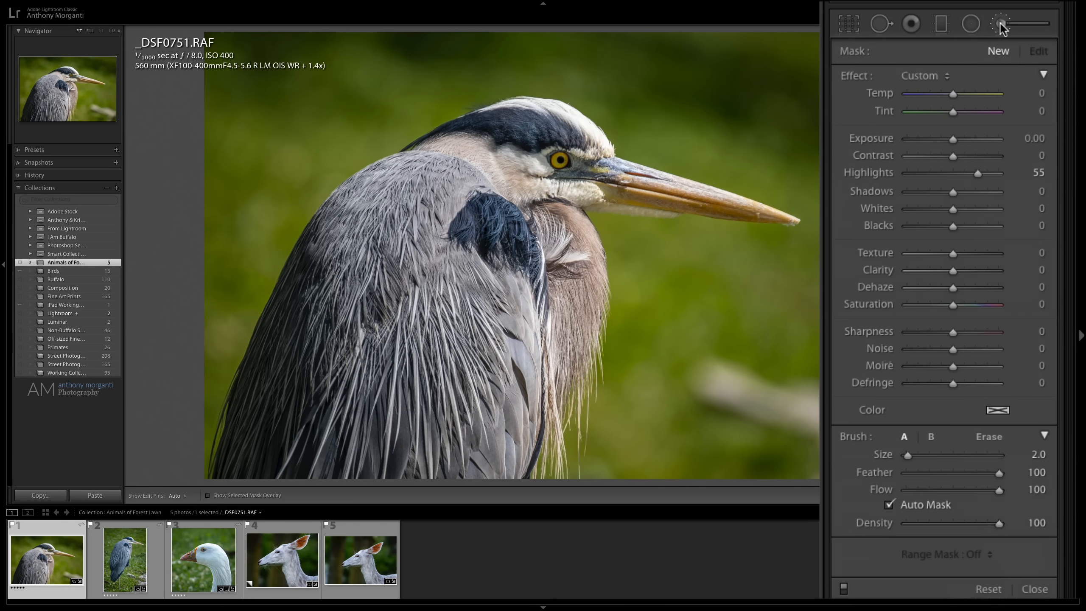
{"action": "left_click", "coordinate": [969, 24]}
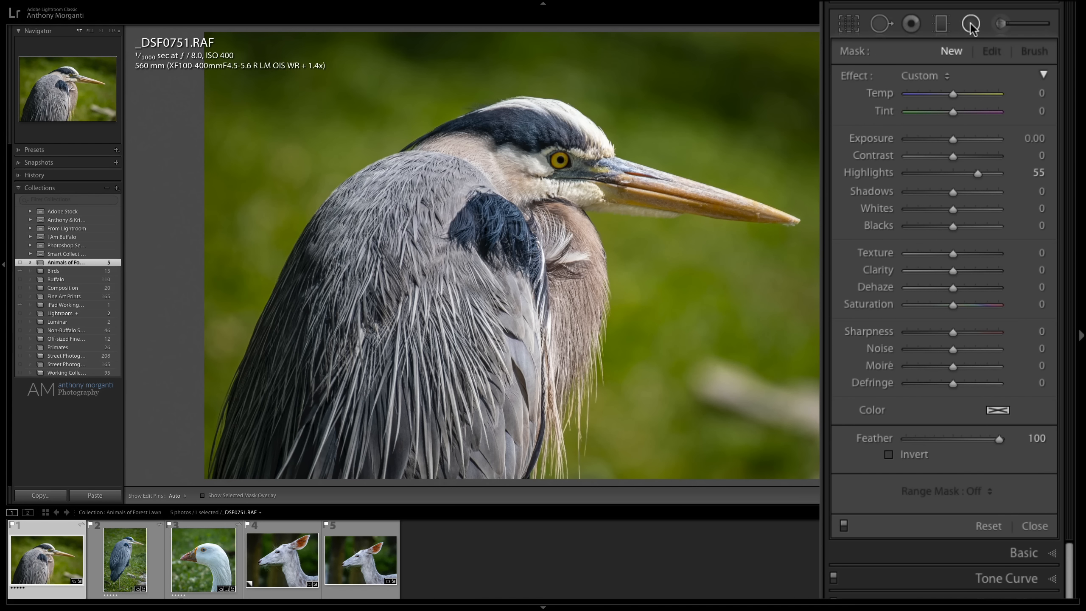
{"action": "left_click", "coordinate": [940, 25]}
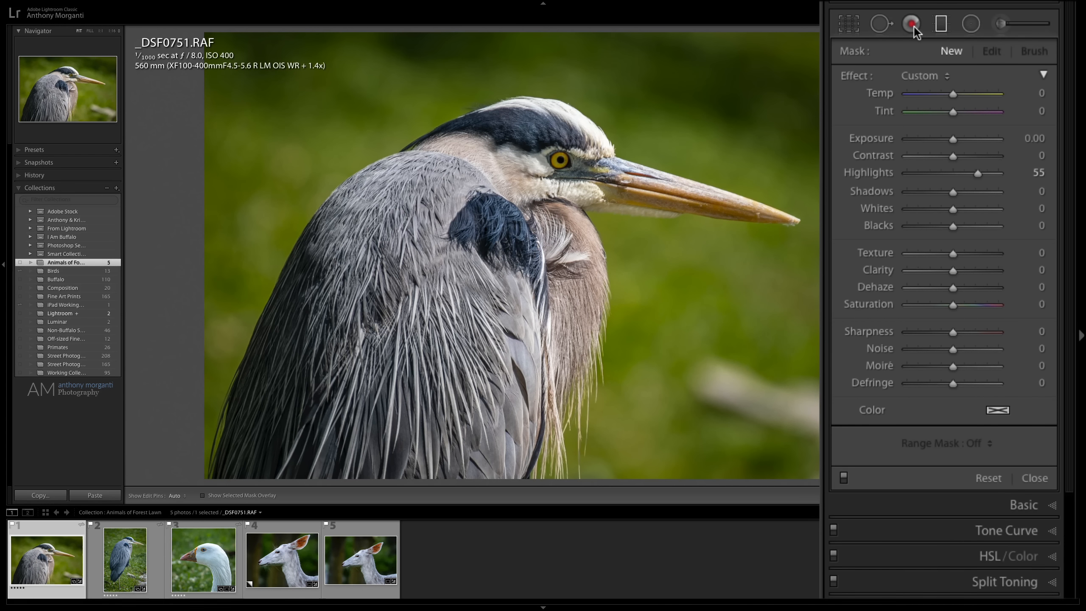
{"action": "left_click", "coordinate": [913, 25]}
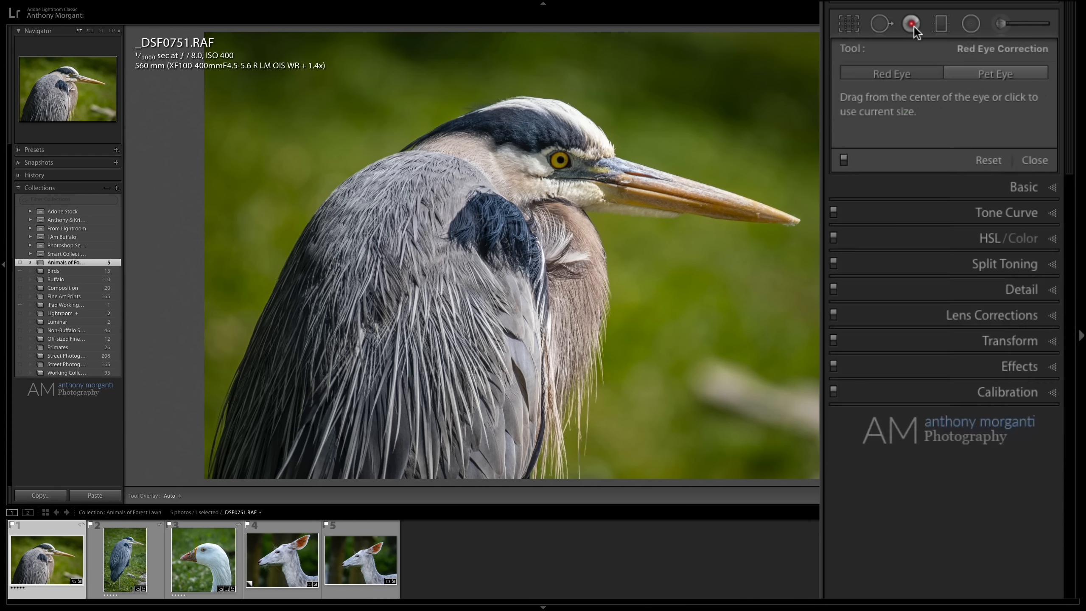
{"action": "left_click", "coordinate": [878, 27]}
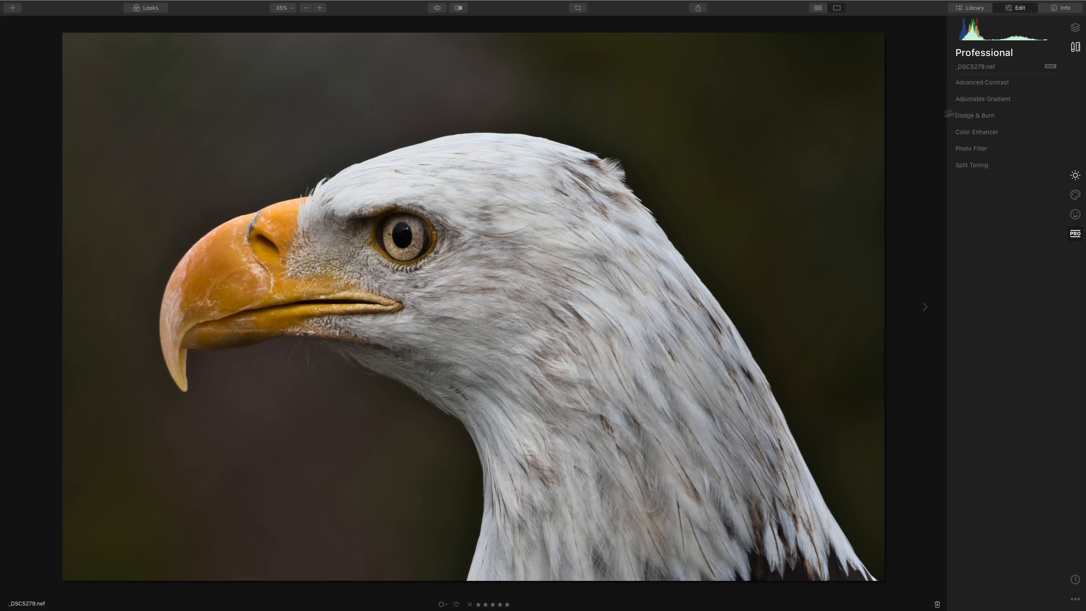
Step: Examine Luminar's Layers and Canvas tools, and check Adjustable Gradient among the Professional tools
{"action": "left_click", "coordinate": [1074, 30]}
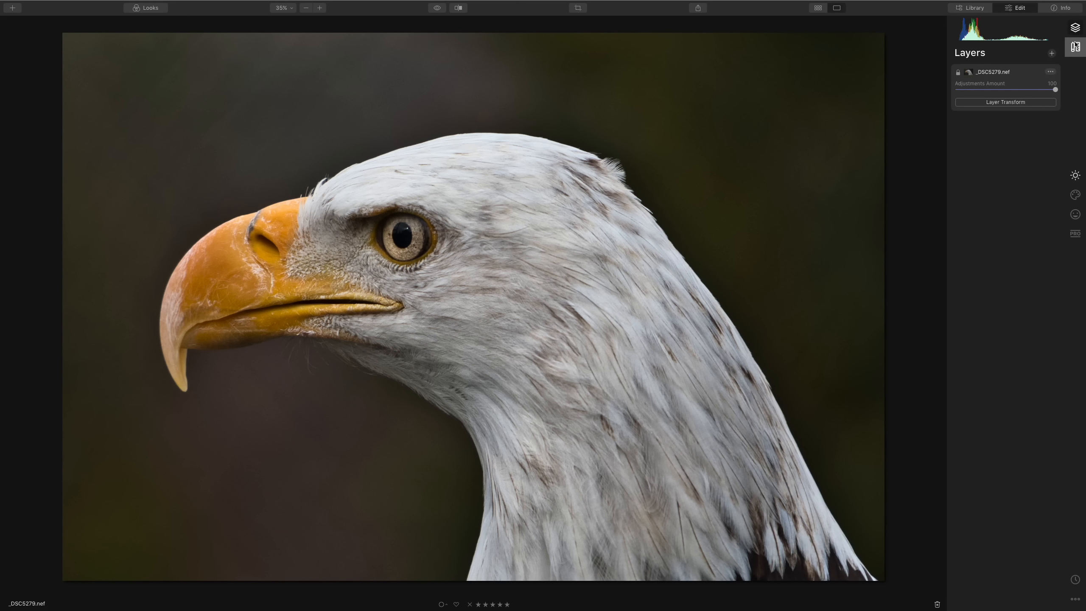
{"action": "left_click", "coordinate": [1075, 47]}
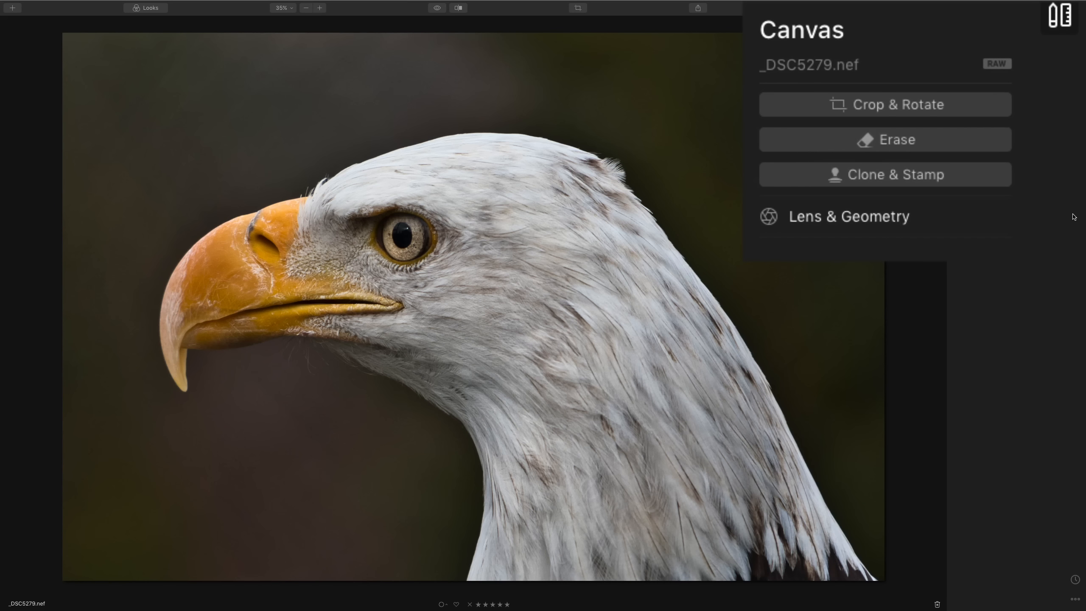
{"action": "left_click", "coordinate": [1073, 233]}
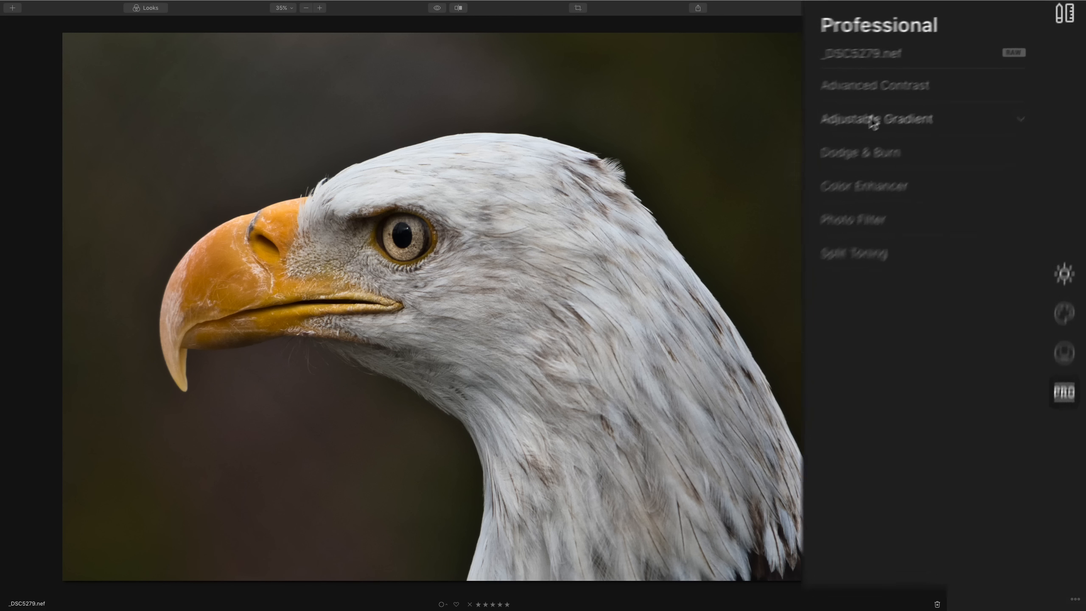
{"action": "left_click", "coordinate": [863, 123]}
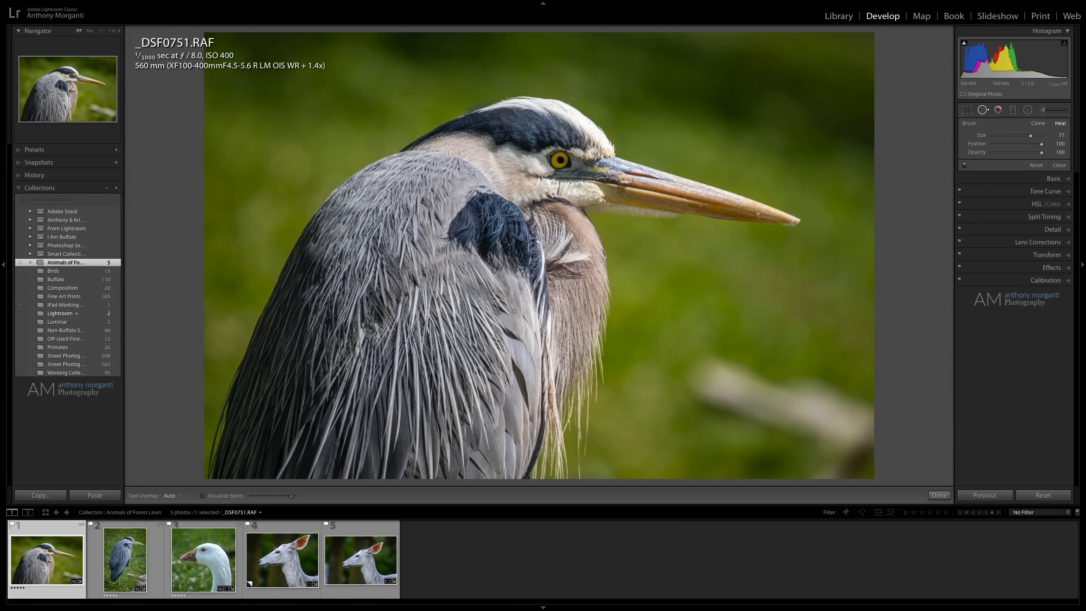
Step: Compare Luminar's Professional tools with Lightroom's Spot Removal, close Spot Removal, and return to Luminar's Essentials tools
{"action": "key", "text": "super+Tab"}
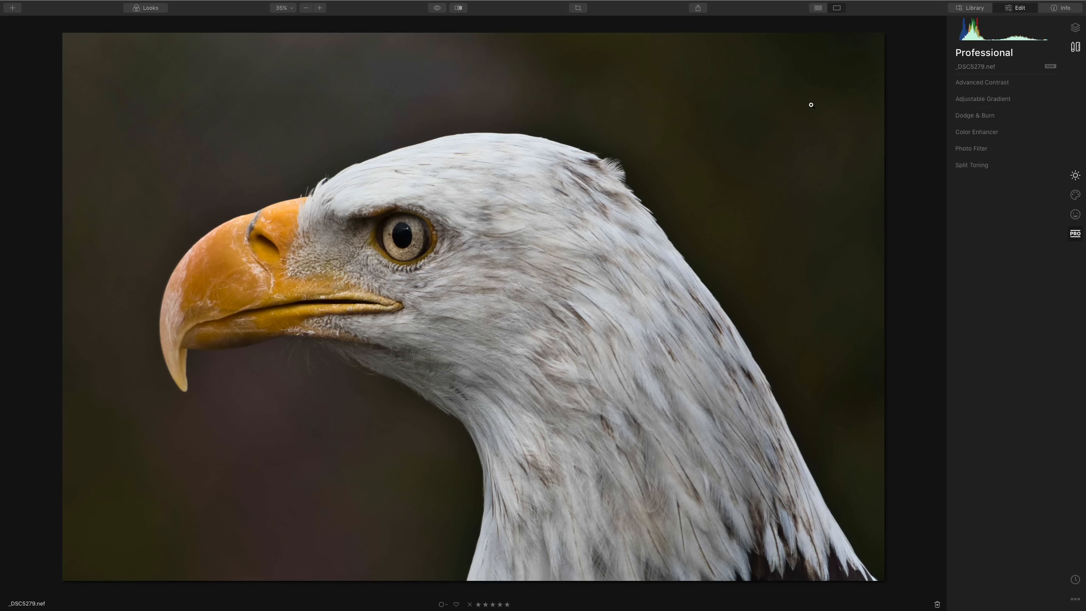
{"action": "key", "text": "super+Tab"}
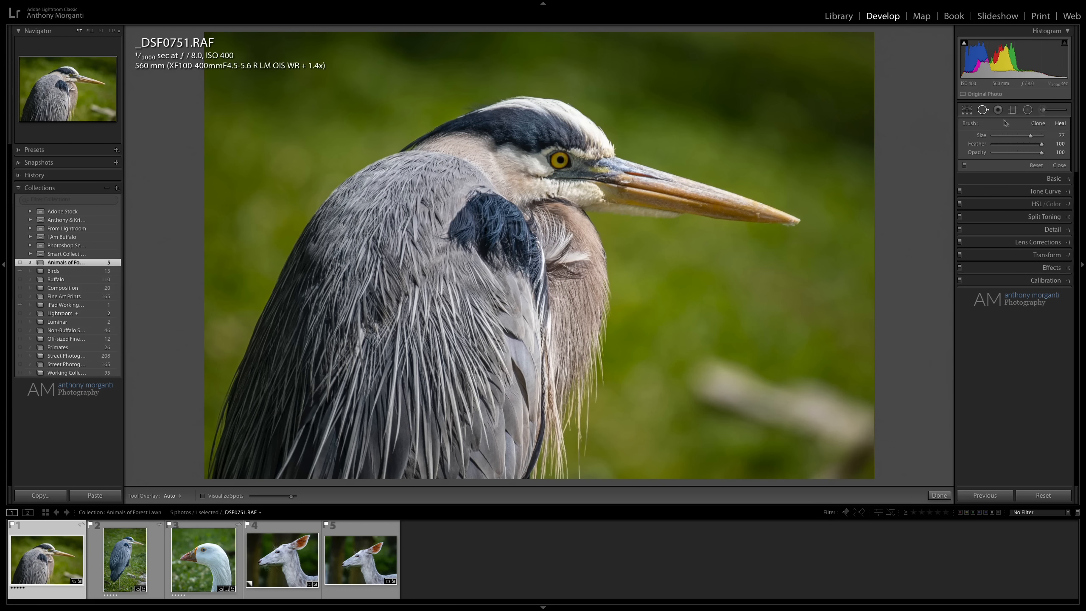
{"action": "left_click", "coordinate": [982, 110]}
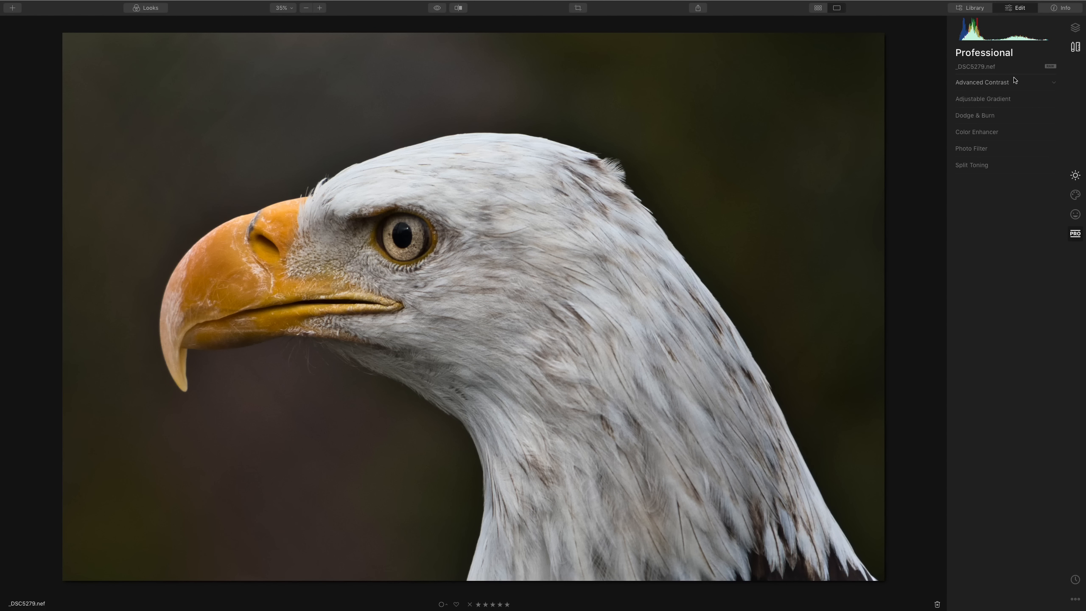
{"action": "left_click", "coordinate": [1075, 175]}
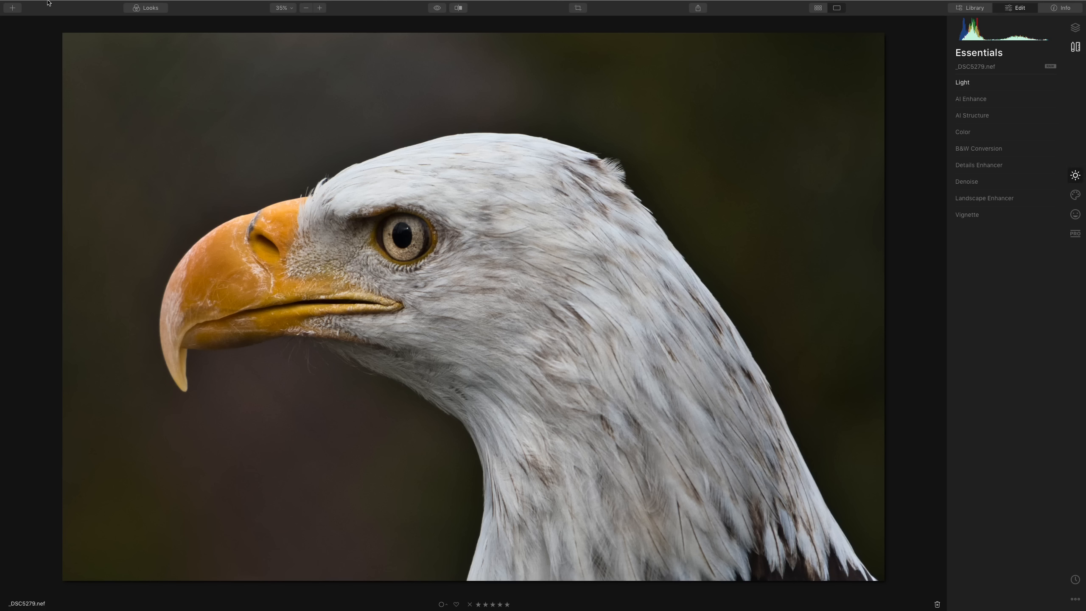
Step: Open Luminar's export settings for the eagle photo and examine the color space, file format and quality options
{"action": "left_click", "coordinate": [65, 5]}
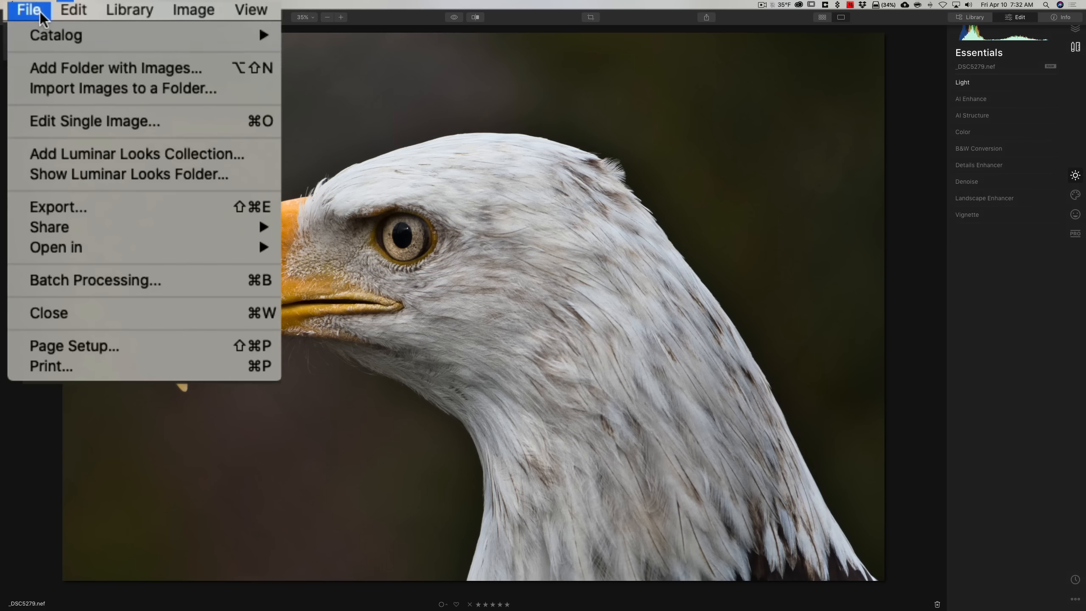
{"action": "left_click", "coordinate": [73, 205]}
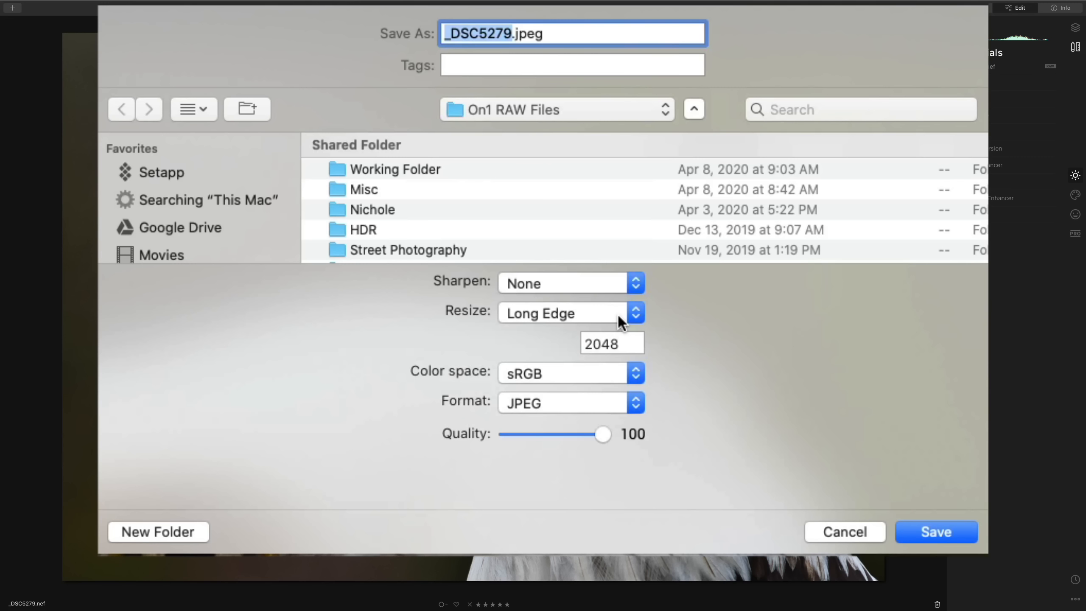
{"action": "left_click", "coordinate": [637, 373]}
{"action": "left_click", "coordinate": [637, 369]}
{"action": "left_click", "coordinate": [636, 404]}
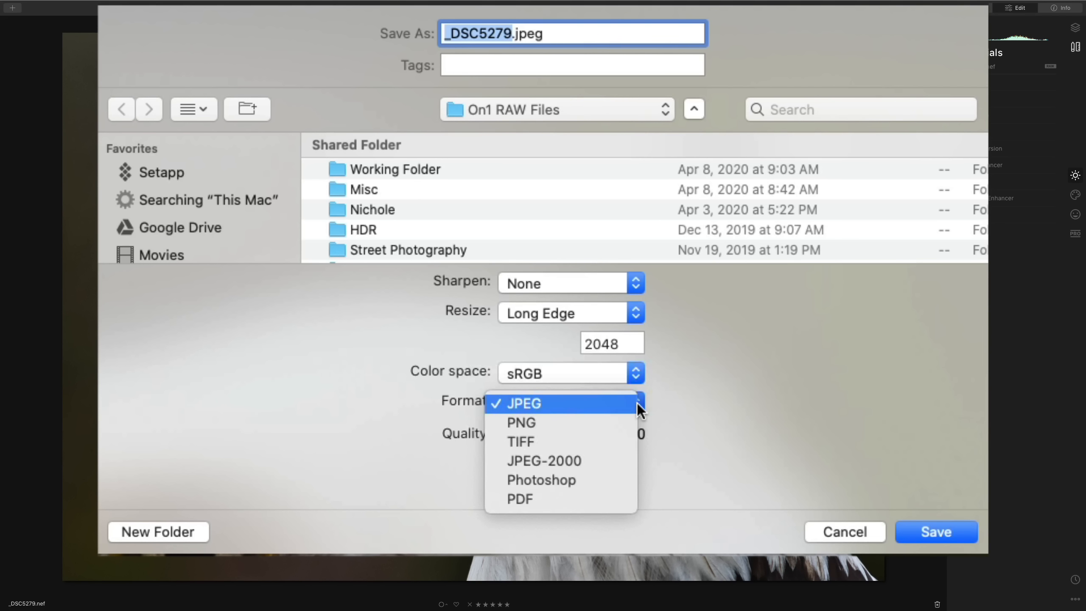
{"action": "left_click", "coordinate": [637, 404]}
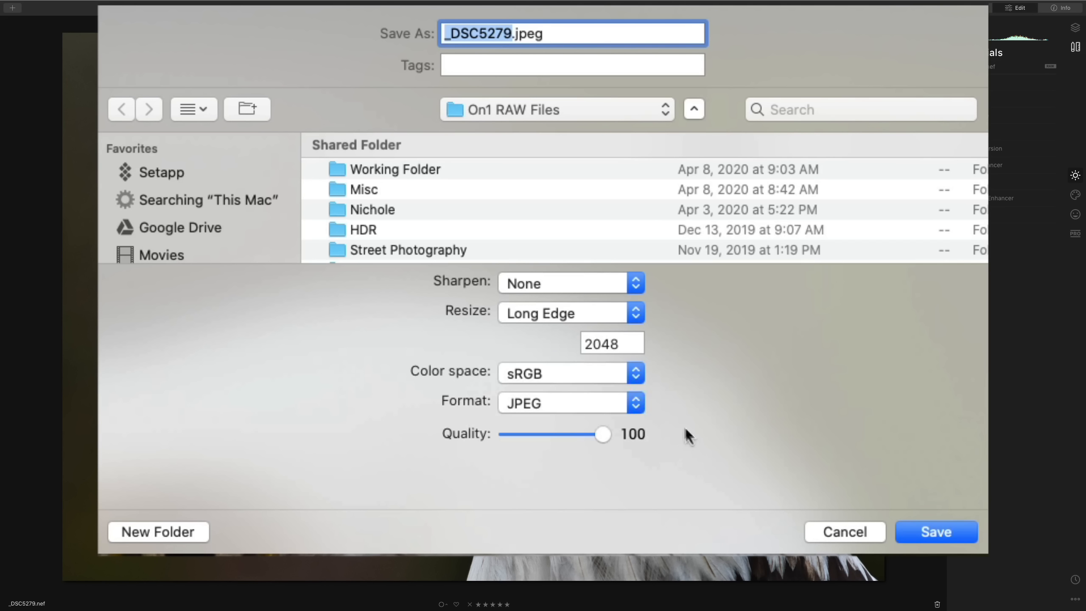
{"action": "left_click", "coordinate": [592, 431]}
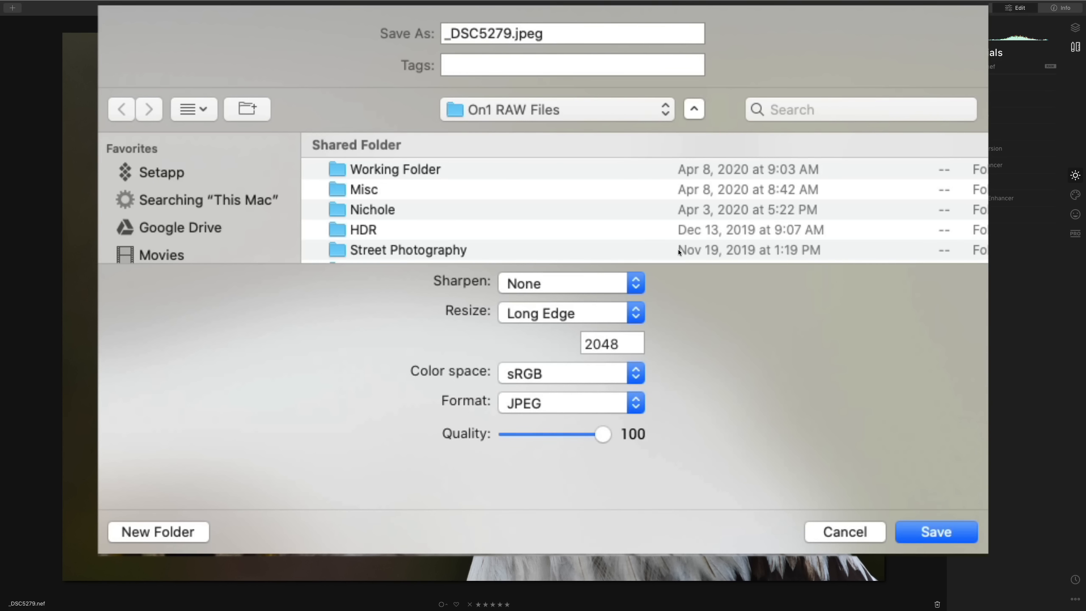
{"action": "key", "text": "Return"}
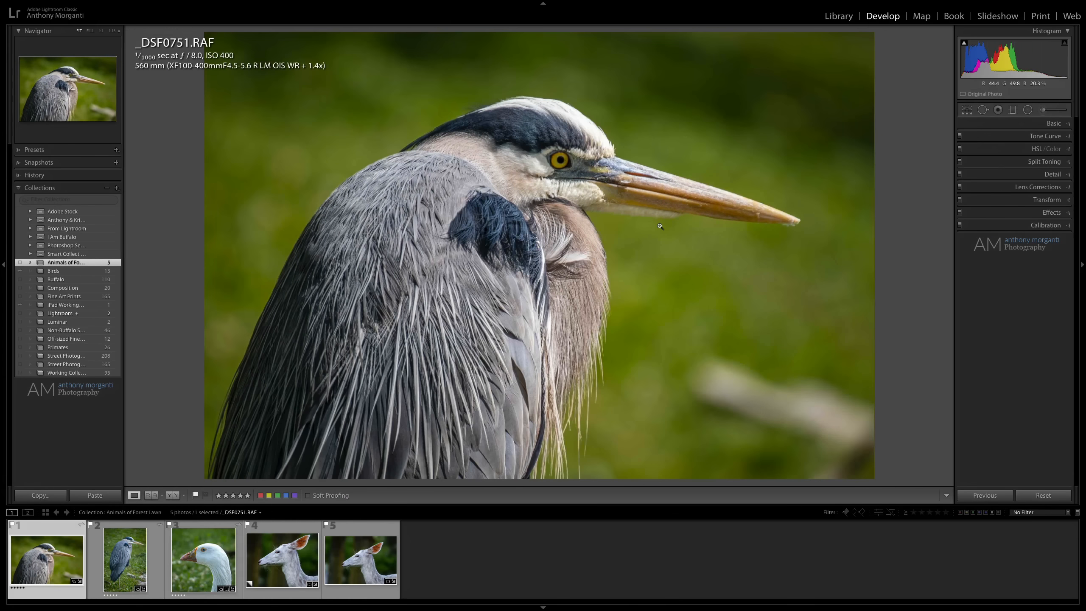
Step: Open Lightroom's export settings for the heron photo and examine the export location and file naming options
{"action": "key", "text": "super+shift+e"}
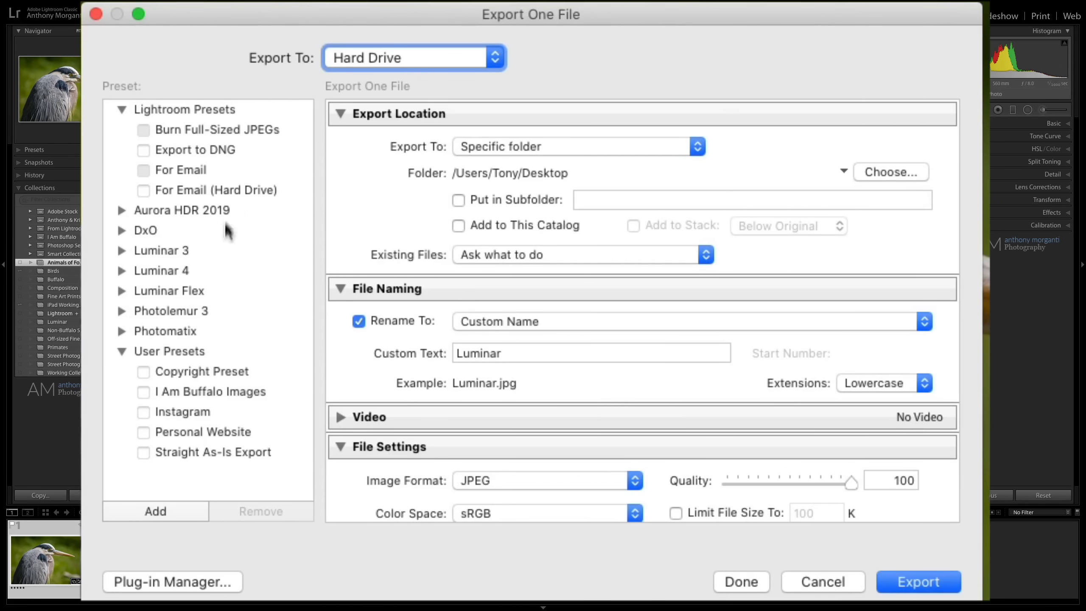
{"action": "scroll", "coordinate": [534, 338], "scroll_direction": "down", "scroll_amount": 2}
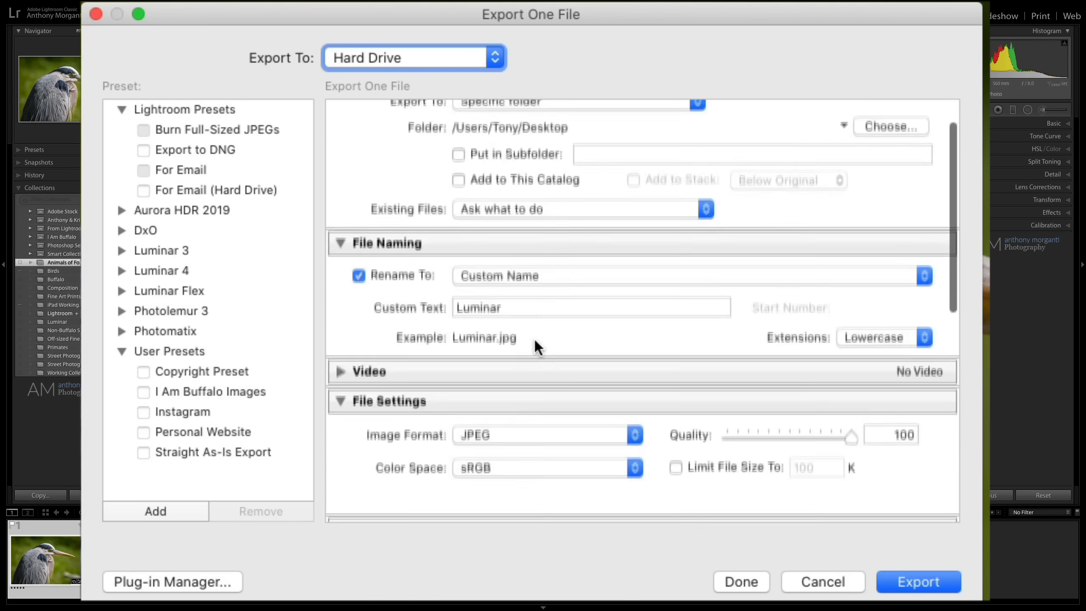
{"action": "scroll", "coordinate": [533, 338], "scroll_direction": "up", "scroll_amount": 2}
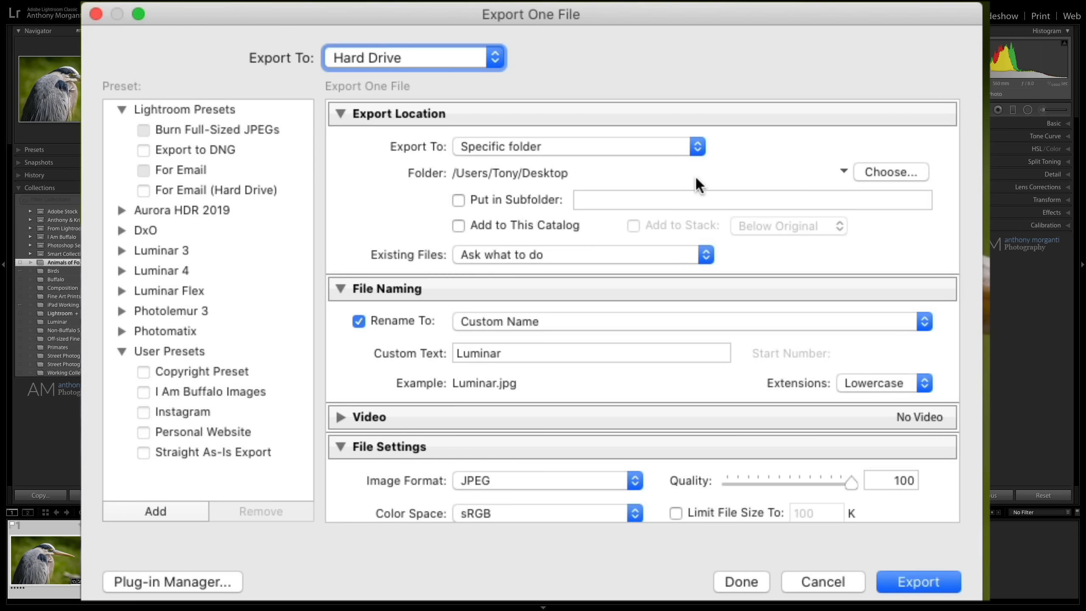
{"action": "scroll", "coordinate": [620, 168], "scroll_direction": "down", "scroll_amount": 3}
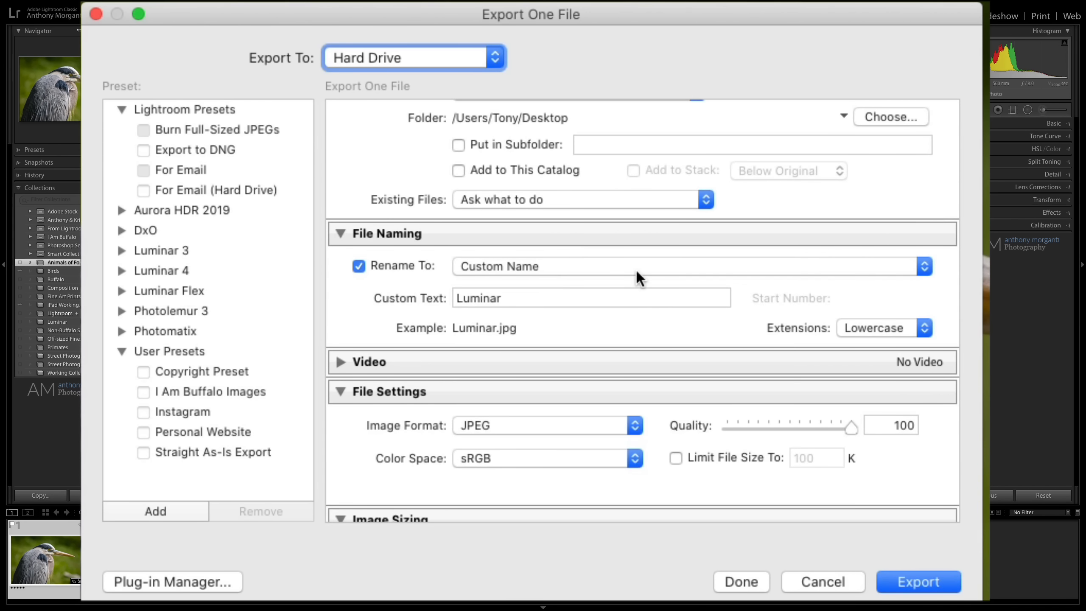
{"action": "scroll", "coordinate": [636, 272], "scroll_direction": "down", "scroll_amount": 2}
{"action": "scroll", "coordinate": [624, 285], "scroll_direction": "down", "scroll_amount": 6}
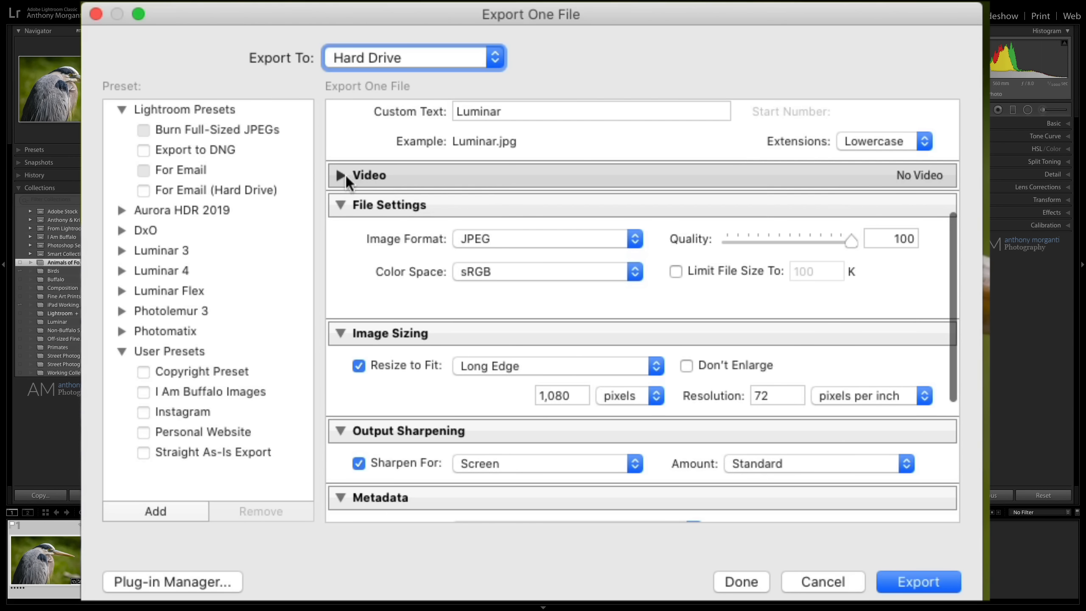
Step: Examine the image format and color space choices in Lightroom's export file settings, keeping JPEG and sRGB
{"action": "left_click", "coordinate": [635, 238]}
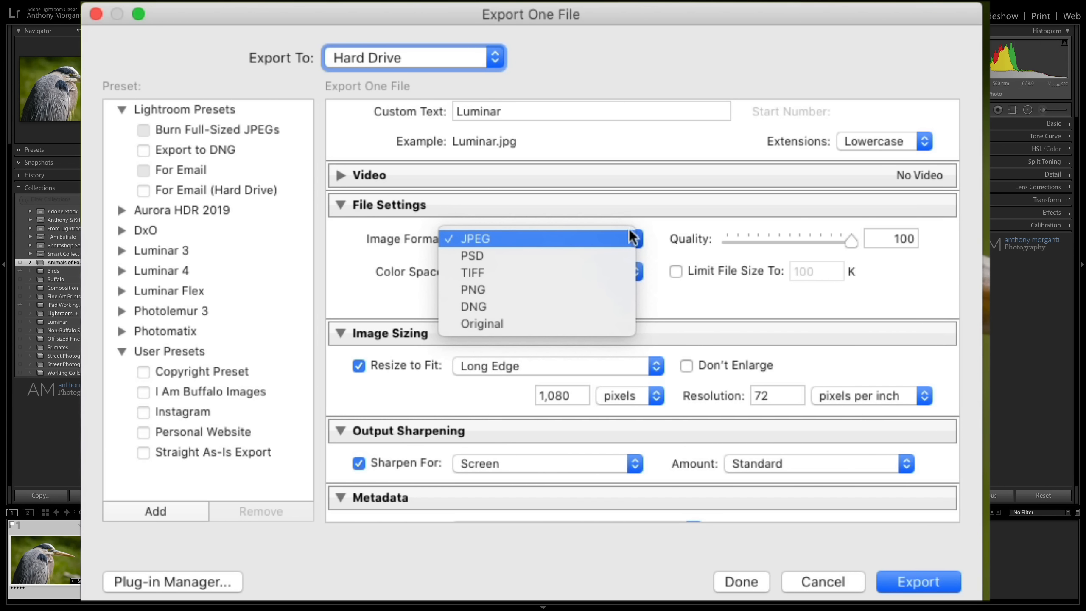
{"action": "left_click", "coordinate": [624, 197]}
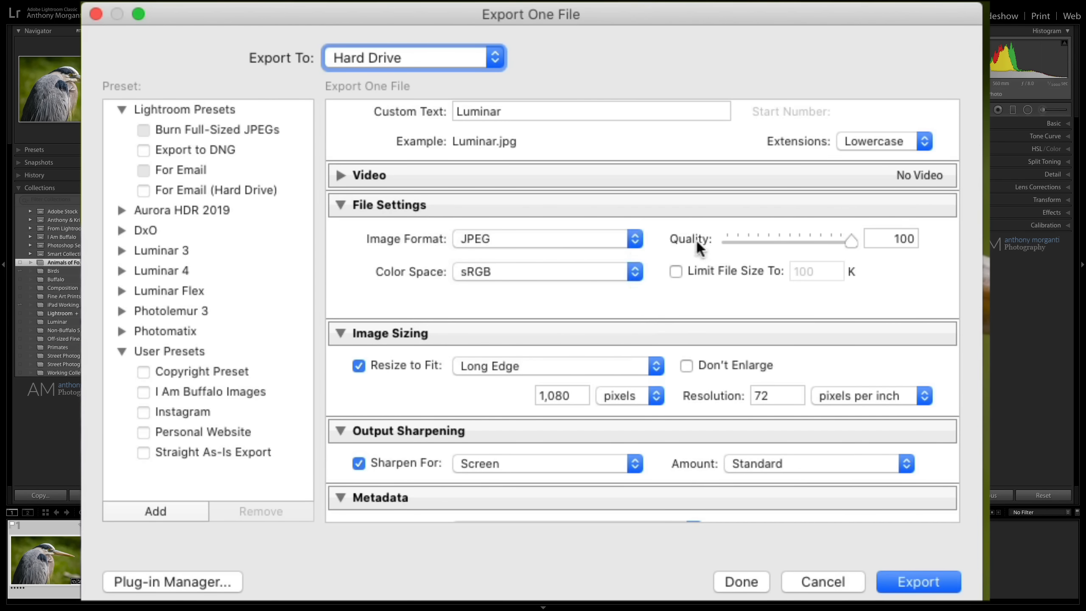
{"action": "left_click", "coordinate": [636, 271]}
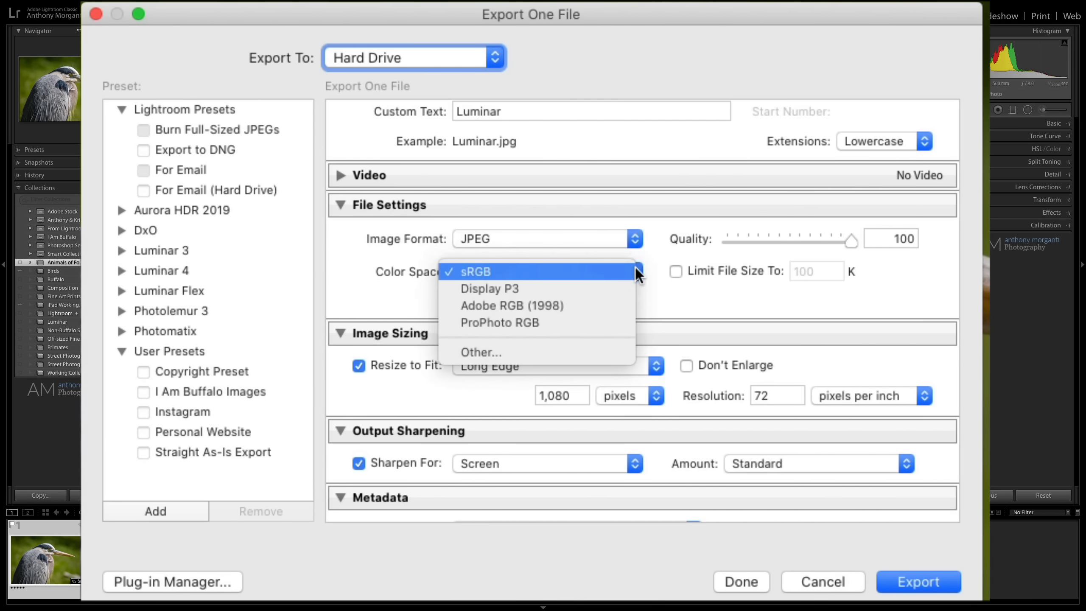
{"action": "left_click", "coordinate": [633, 271]}
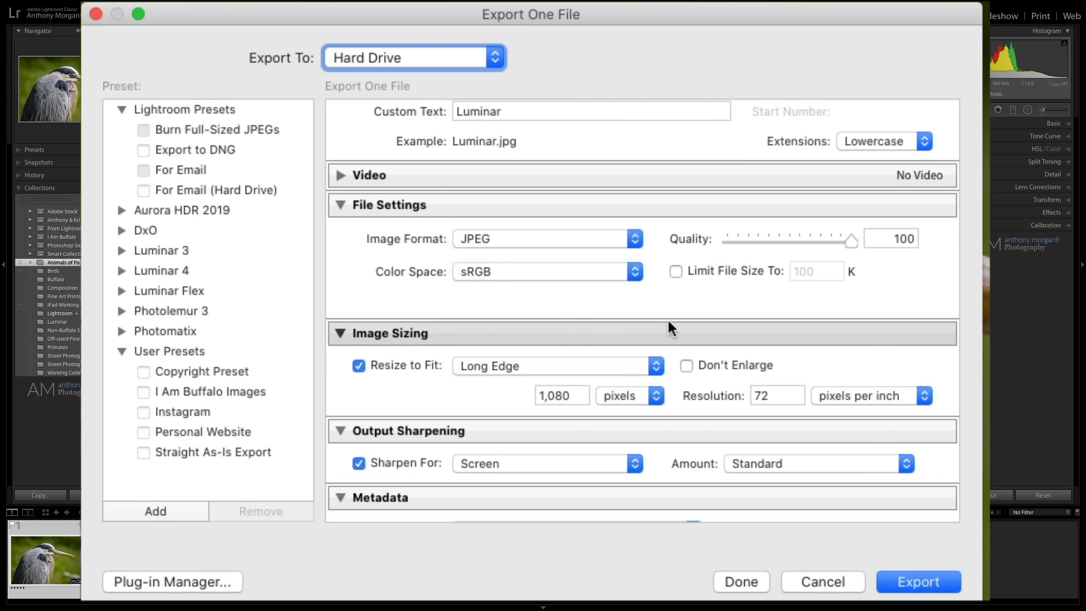
Step: Examine Lightroom's image sizing, output sharpening, metadata, watermarking and after-export options, and return to the file naming settings
{"action": "scroll", "coordinate": [668, 321], "scroll_direction": "down", "scroll_amount": 5}
{"action": "scroll", "coordinate": [653, 282], "scroll_direction": "down", "scroll_amount": 5}
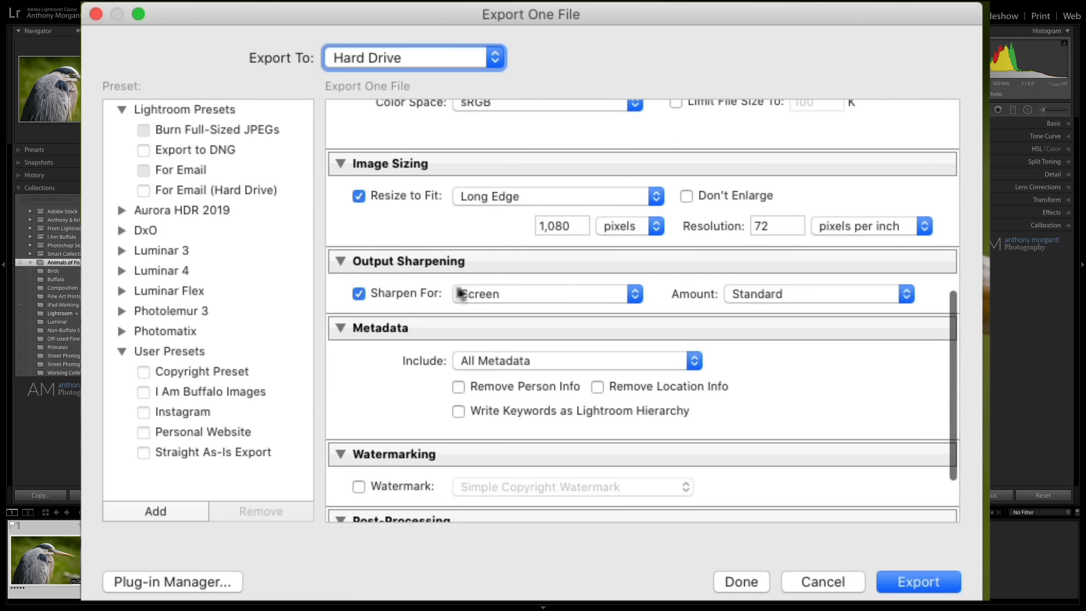
{"action": "scroll", "coordinate": [662, 296], "scroll_direction": "down", "scroll_amount": 3}
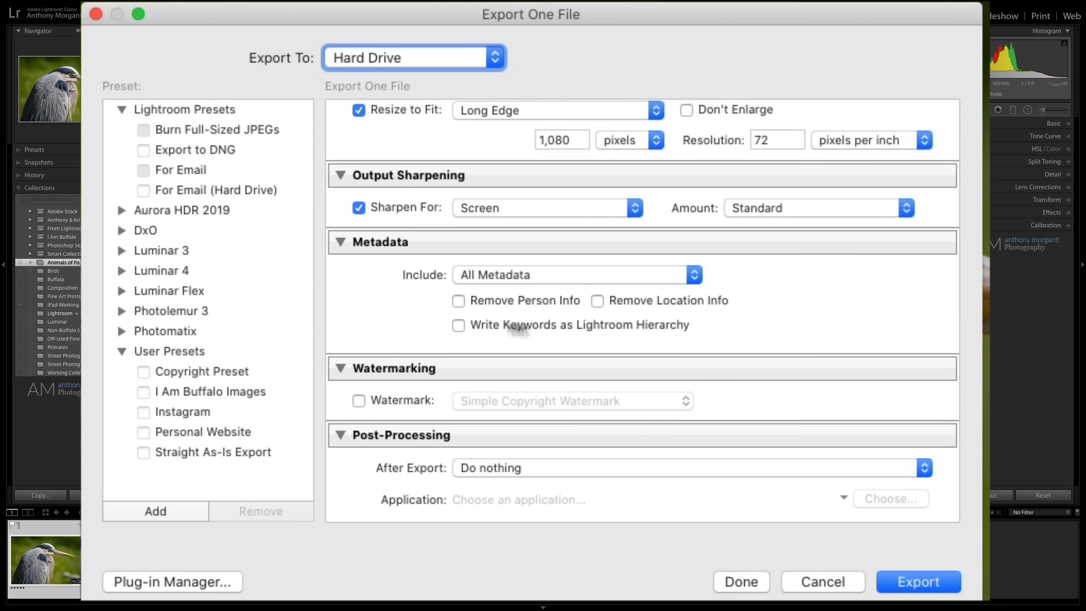
{"action": "scroll", "coordinate": [594, 325], "scroll_direction": "down", "scroll_amount": 1}
{"action": "left_click", "coordinate": [925, 467]}
{"action": "left_click", "coordinate": [953, 465]}
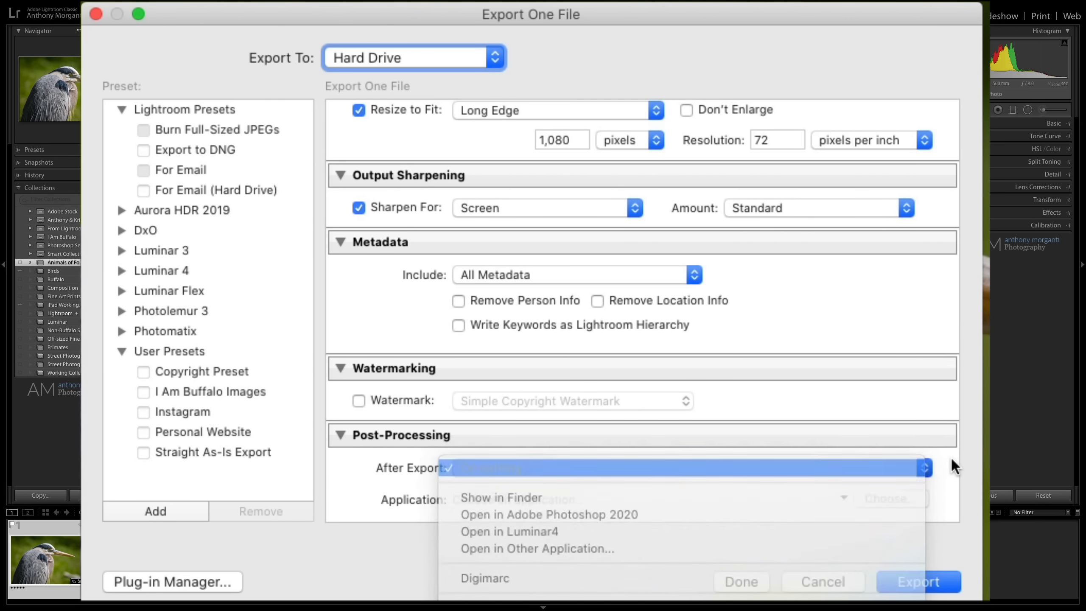
{"action": "scroll", "coordinate": [600, 382], "scroll_direction": "up", "scroll_amount": 10}
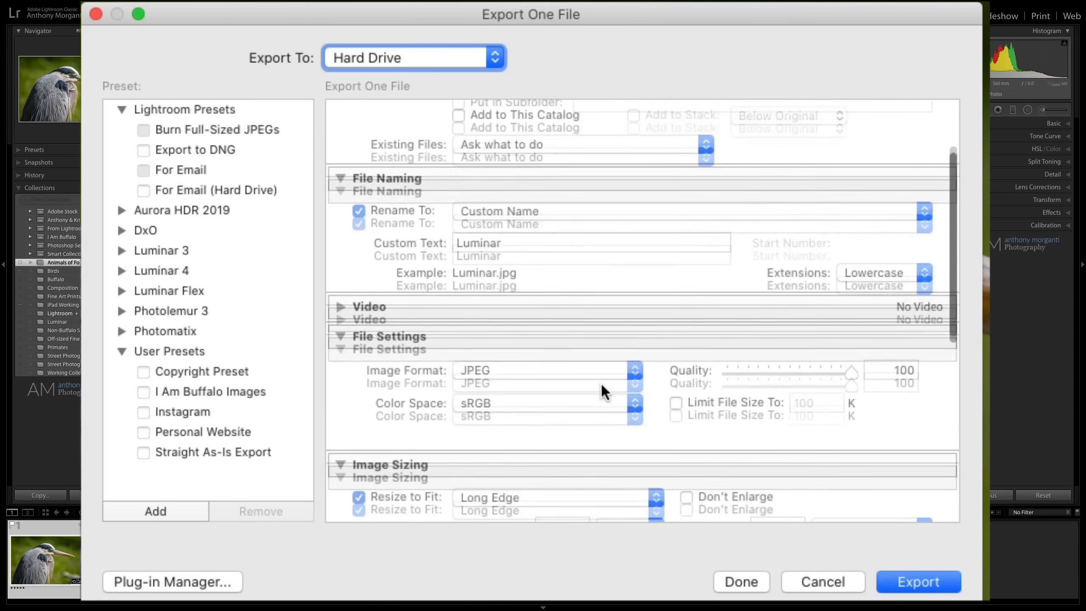
Step: Review Lightroom's export location, file naming, file settings, image sizing, output sharpening and metadata options, and close the export settings without exporting
{"action": "scroll", "coordinate": [601, 382], "scroll_direction": "up", "scroll_amount": 5}
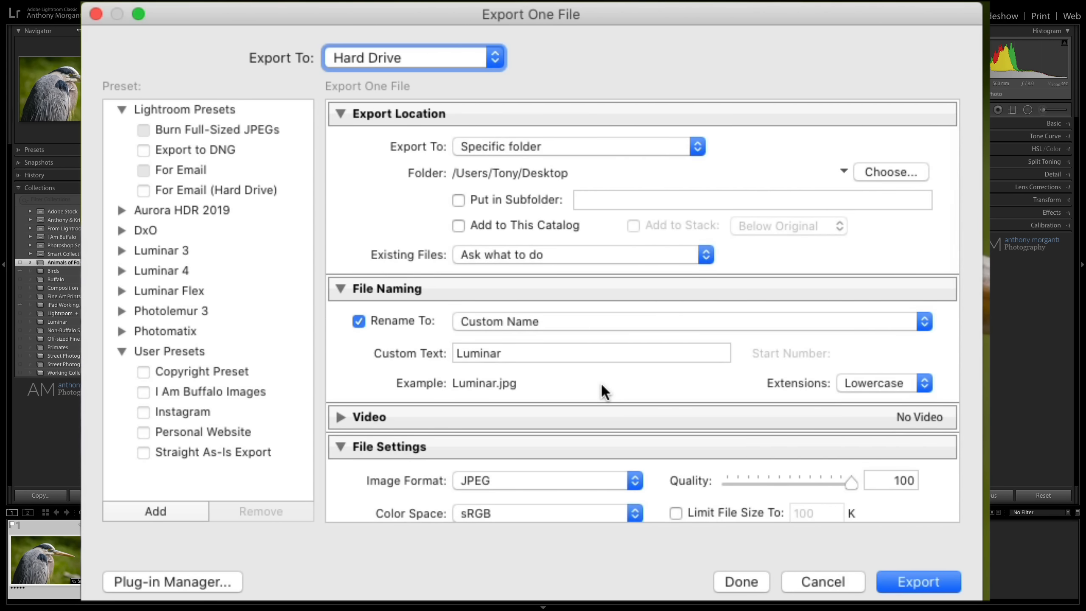
{"action": "scroll", "coordinate": [601, 382], "scroll_direction": "down", "scroll_amount": 8}
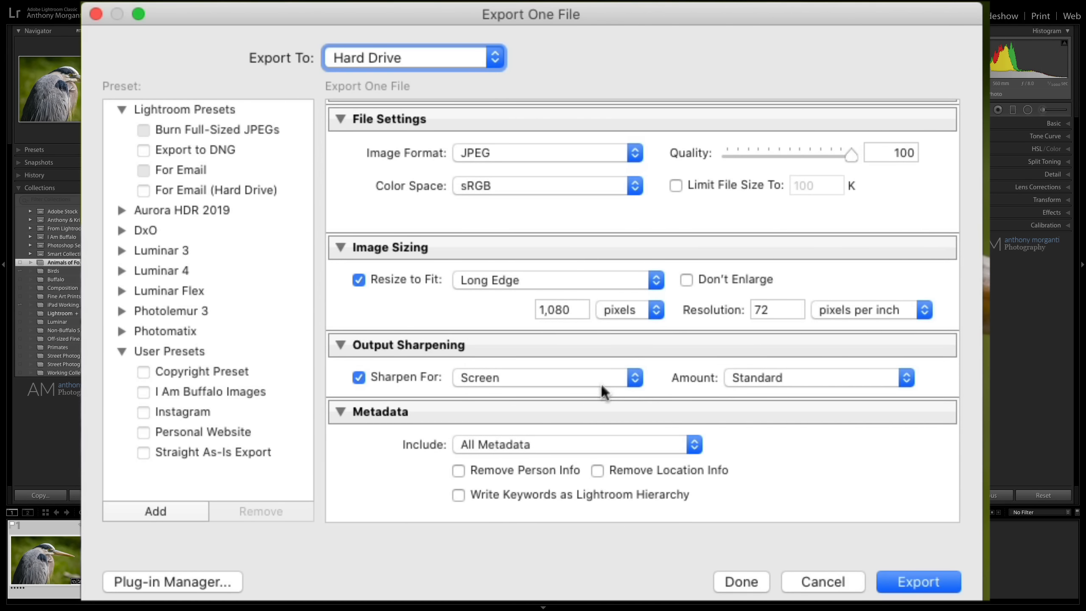
{"action": "scroll", "coordinate": [600, 382], "scroll_direction": "up", "scroll_amount": 1}
{"action": "scroll", "coordinate": [598, 383], "scroll_direction": "up", "scroll_amount": 1}
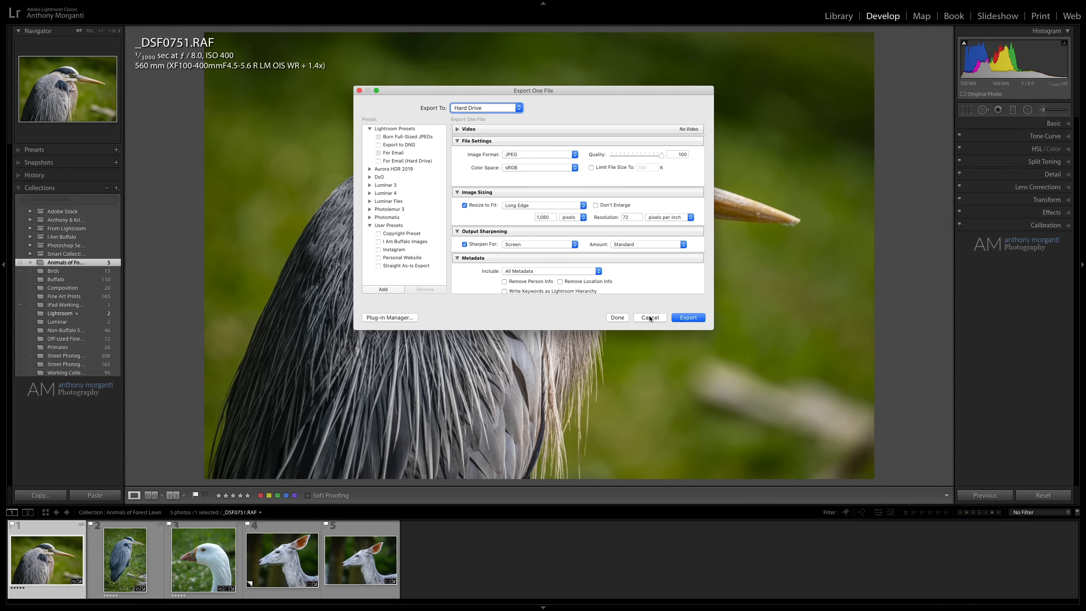
{"action": "left_click", "coordinate": [649, 318]}
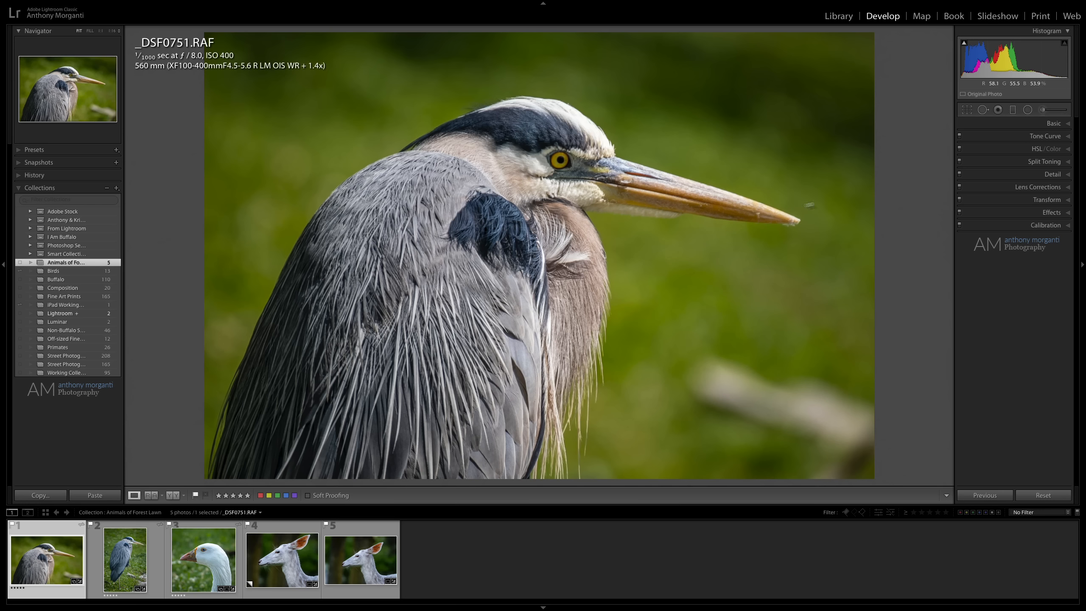
Step: Examine the settings of Lightroom's Adjustment Brush, Radial Filter and Graduated Filter on the heron photo
{"action": "left_click", "coordinate": [1042, 110]}
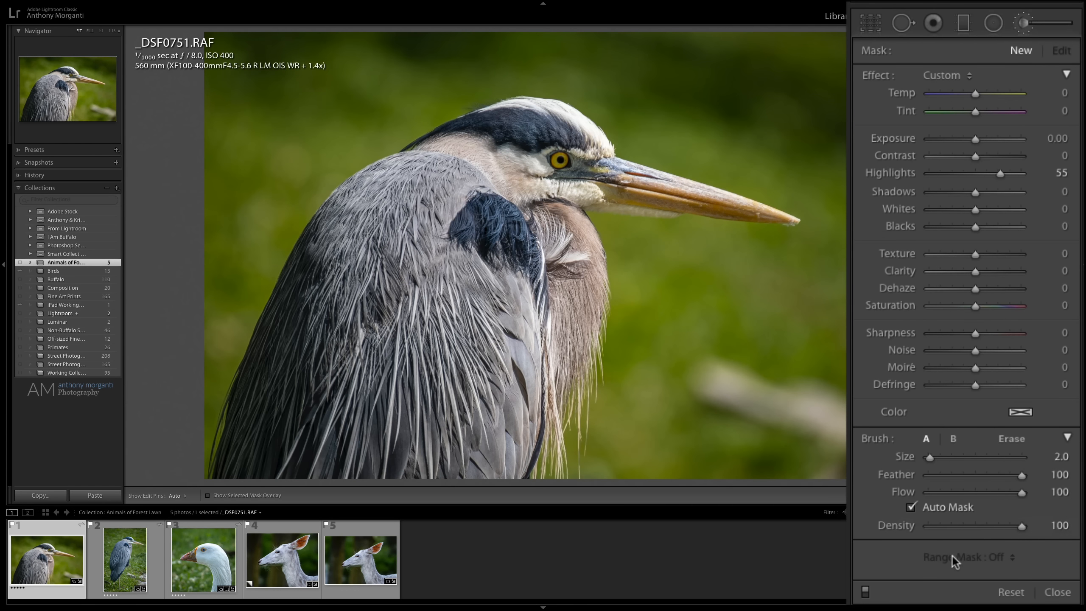
{"action": "left_click", "coordinate": [990, 25]}
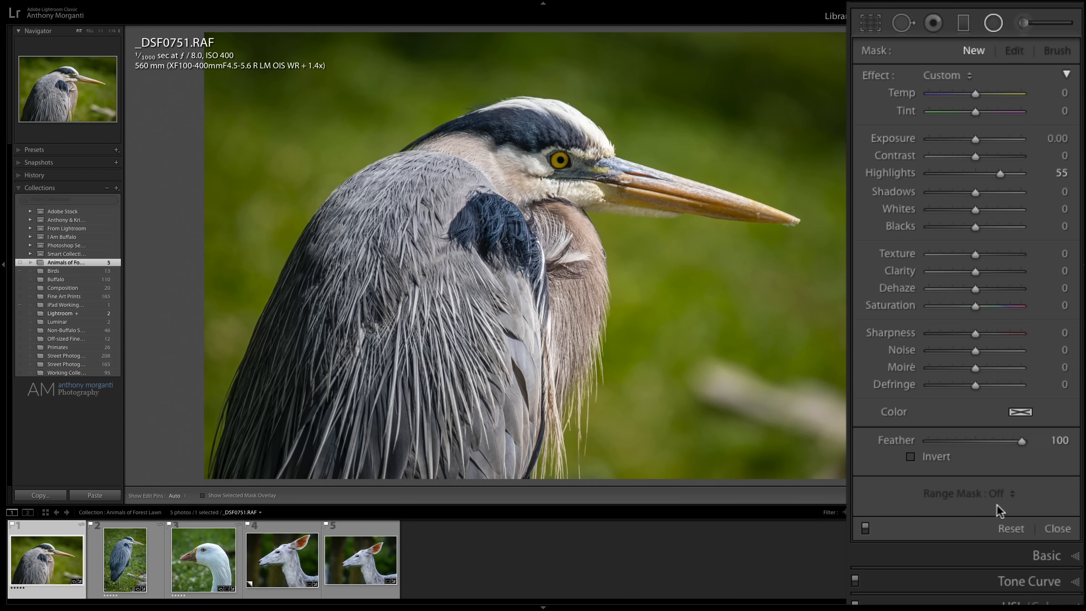
{"action": "left_click", "coordinate": [965, 26]}
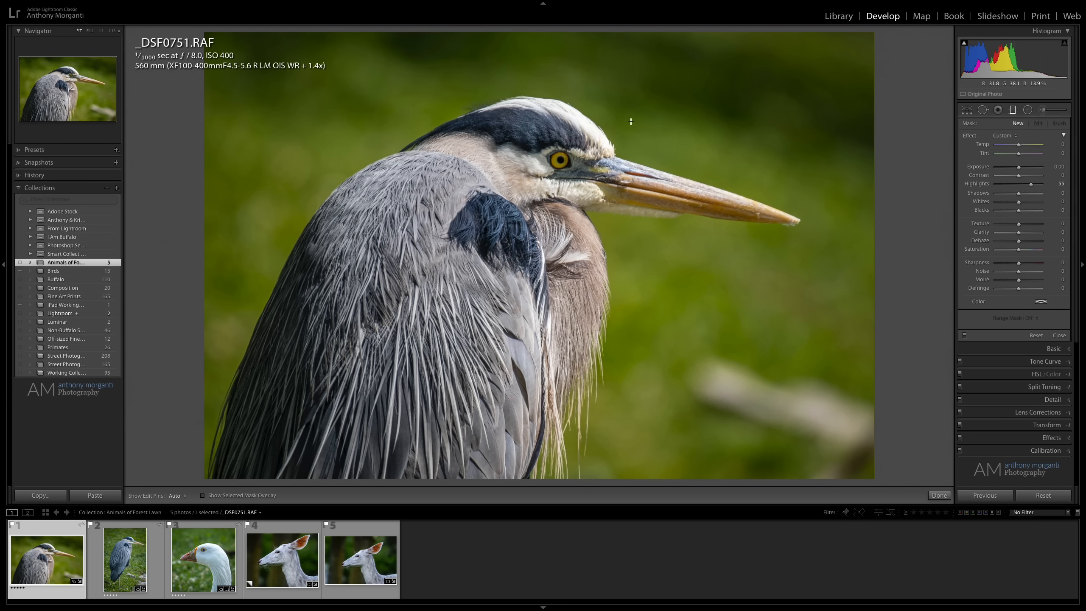
Step: Switch to Luminar and examine the eagle photo's Light adjustments, including the advanced settings with the profile and tone curve
{"action": "key", "text": "super+Tab"}
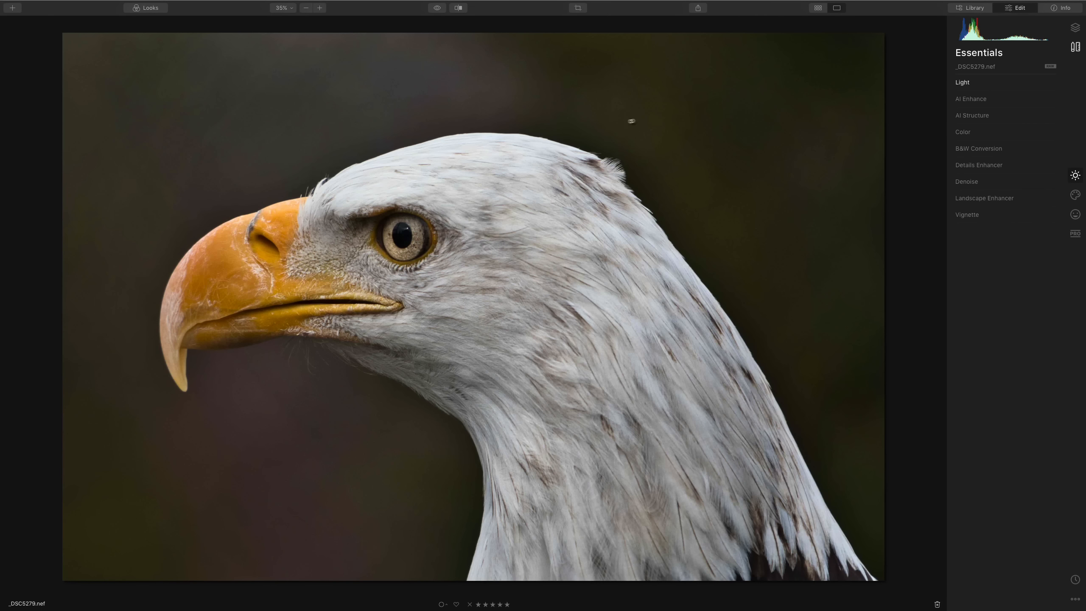
{"action": "left_click", "coordinate": [964, 83]}
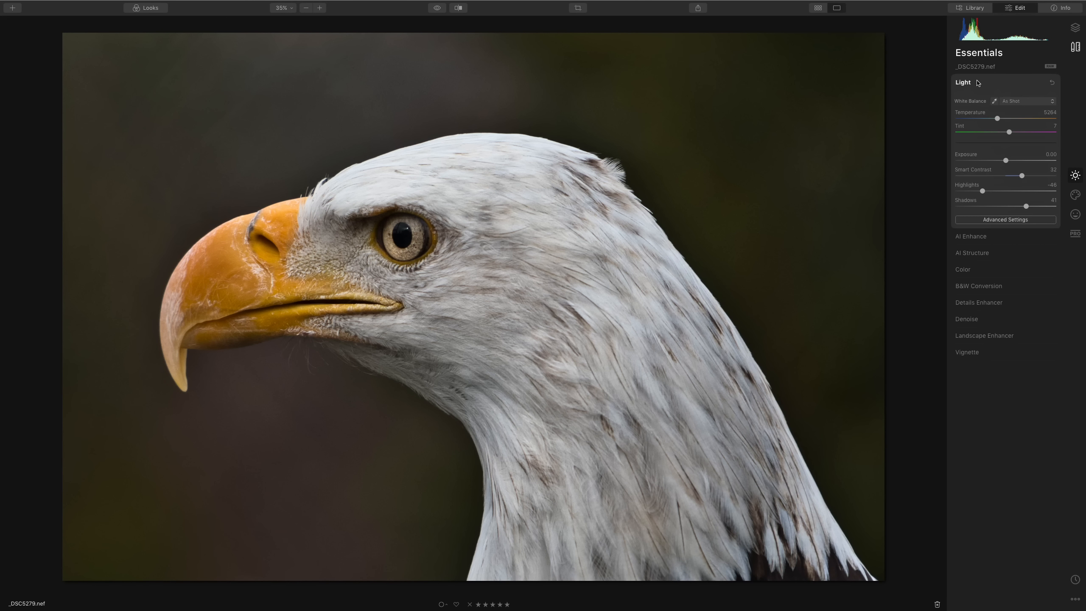
{"action": "left_click", "coordinate": [999, 221]}
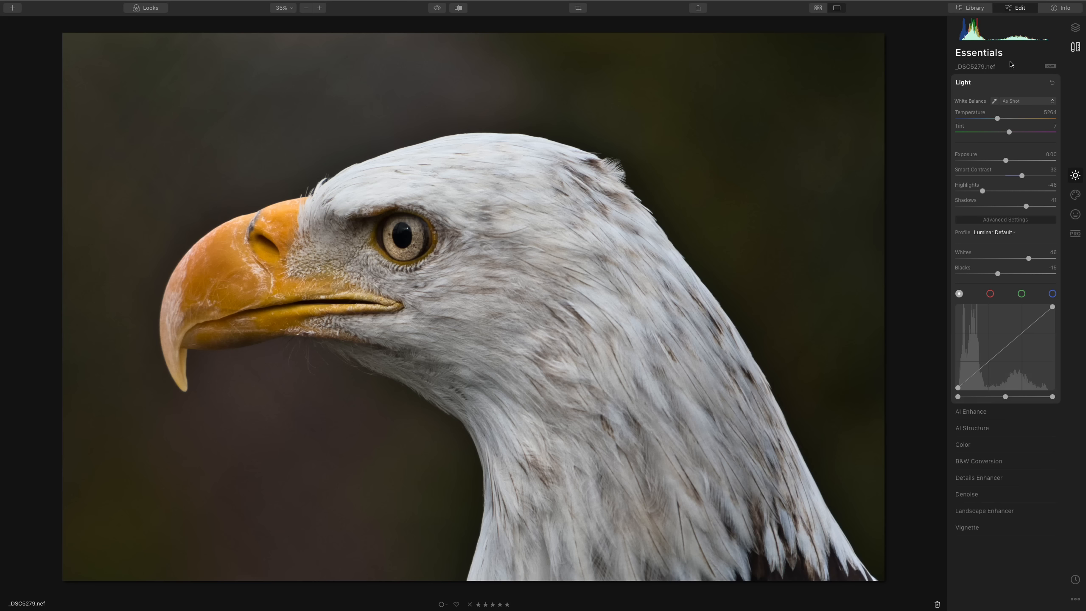
{"action": "left_click", "coordinate": [1005, 81]}
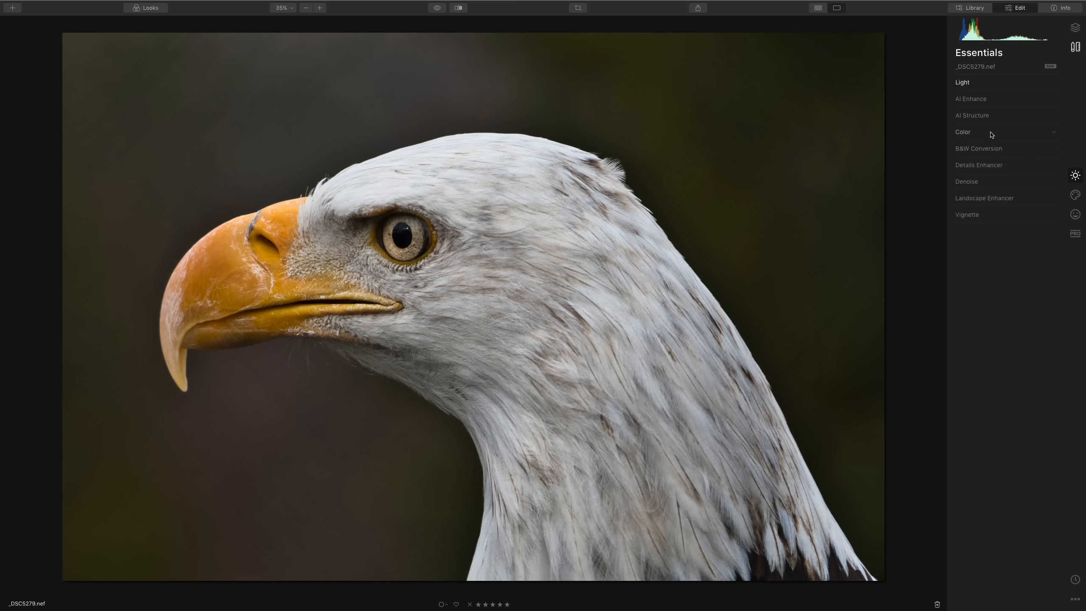
Step: Examine the mask types available for Luminar's Color adjustment on the eagle photo
{"action": "left_click", "coordinate": [988, 133]}
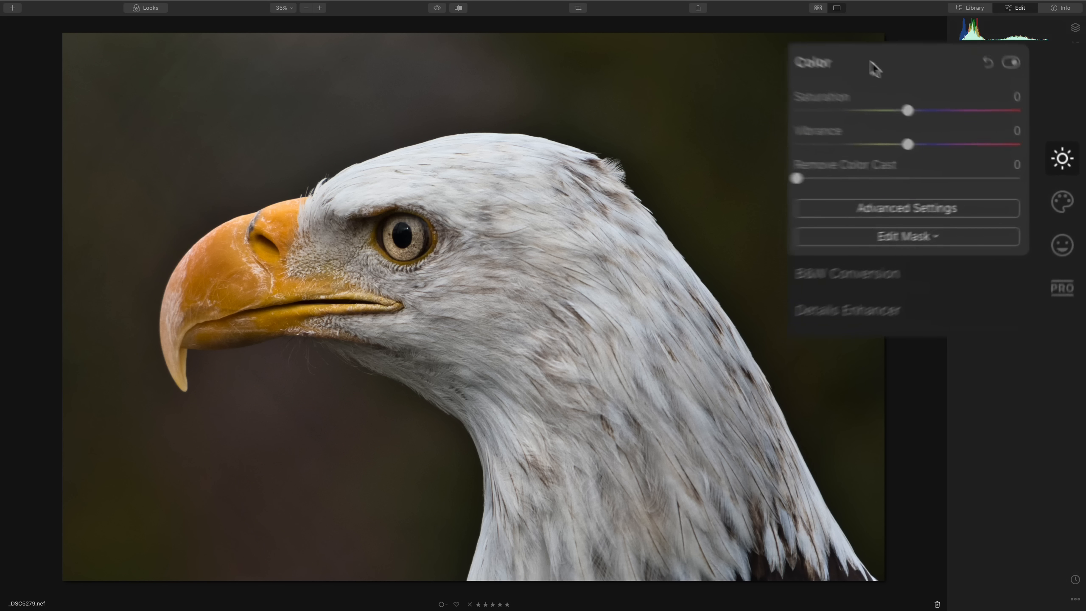
{"action": "left_click", "coordinate": [895, 250]}
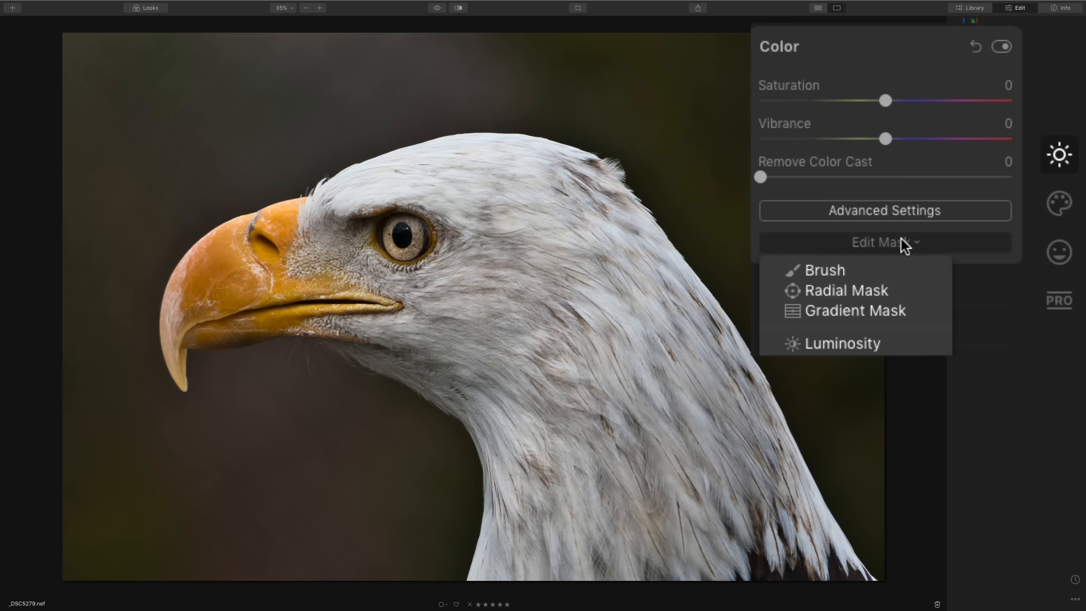
{"action": "left_click", "coordinate": [1014, 211]}
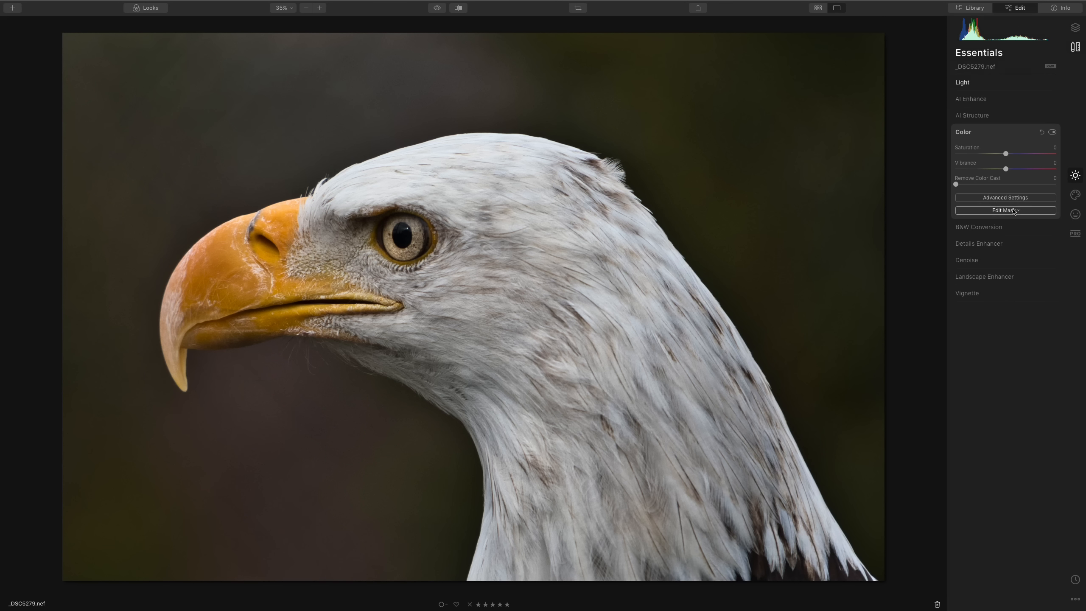
{"action": "left_click", "coordinate": [993, 133]}
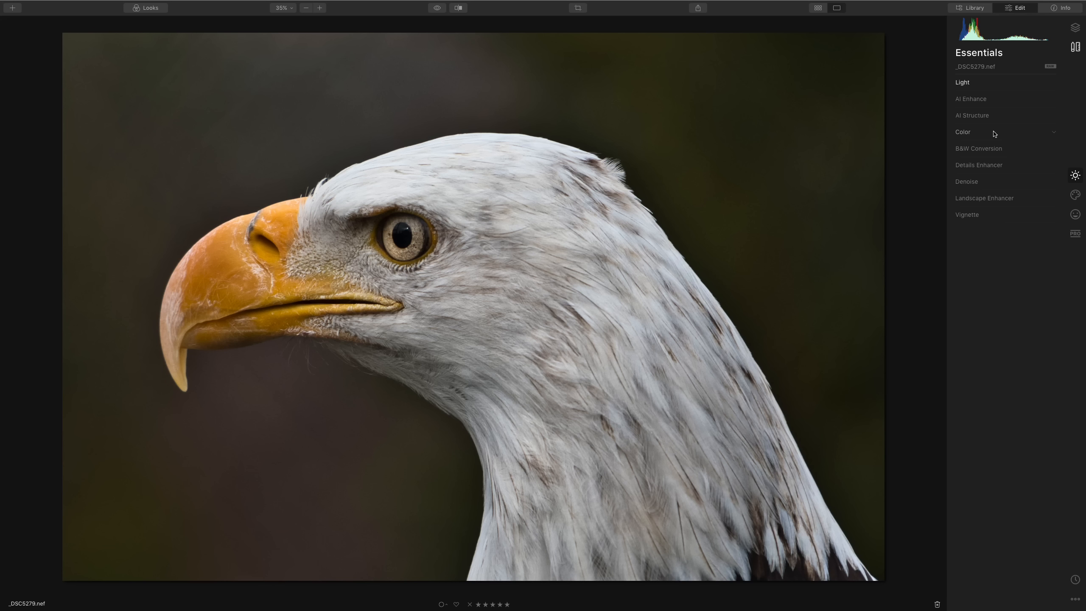
Step: Add a new adjustment layer above the eagle photo and raise its Light exposure to 1.40
{"action": "left_click", "coordinate": [1076, 27]}
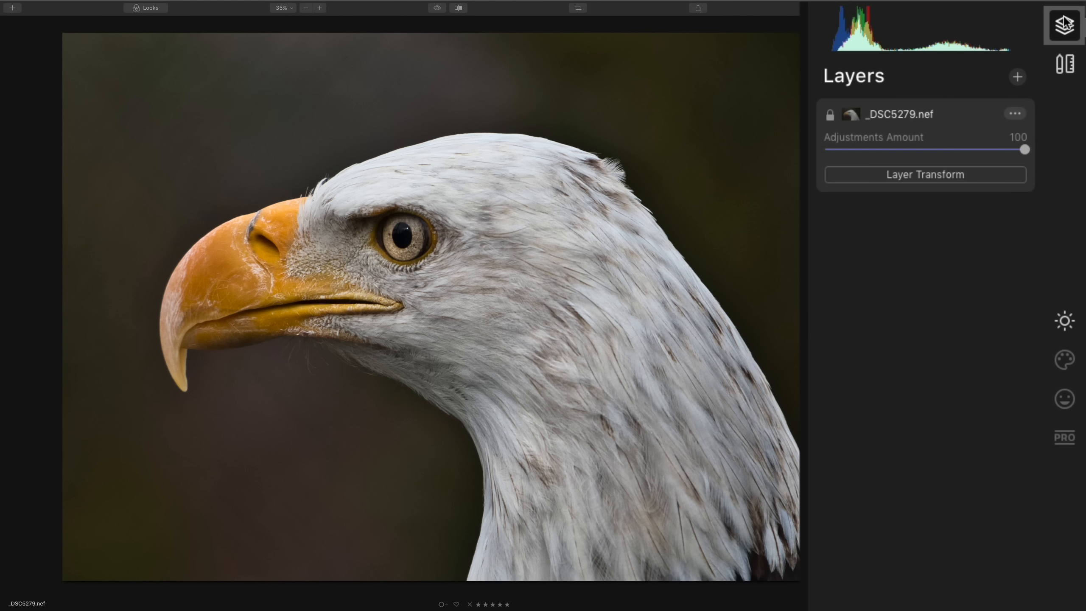
{"action": "left_click", "coordinate": [1016, 78]}
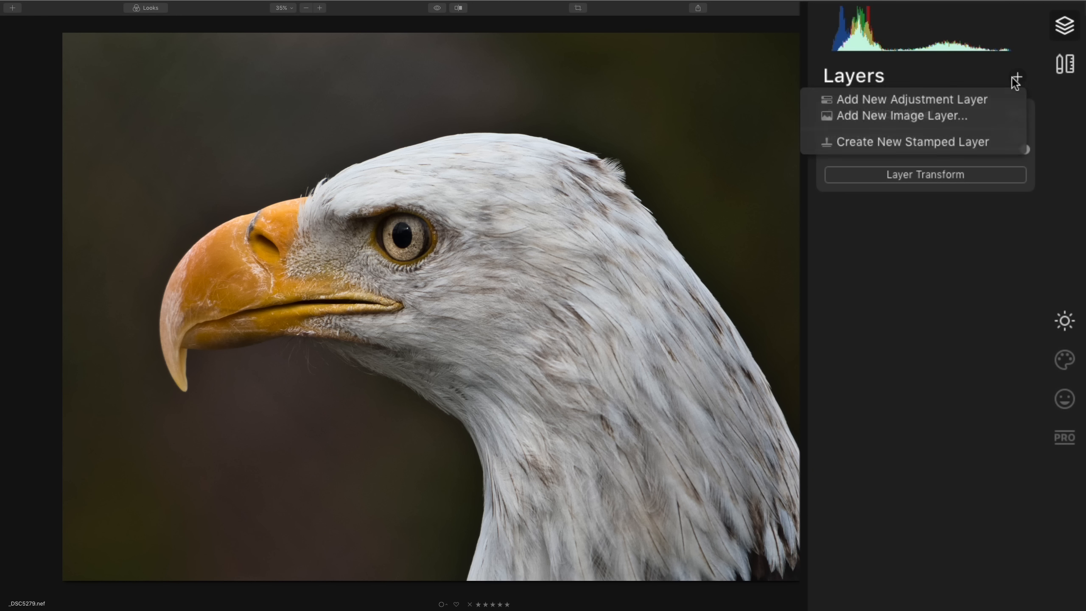
{"action": "left_click", "coordinate": [962, 100]}
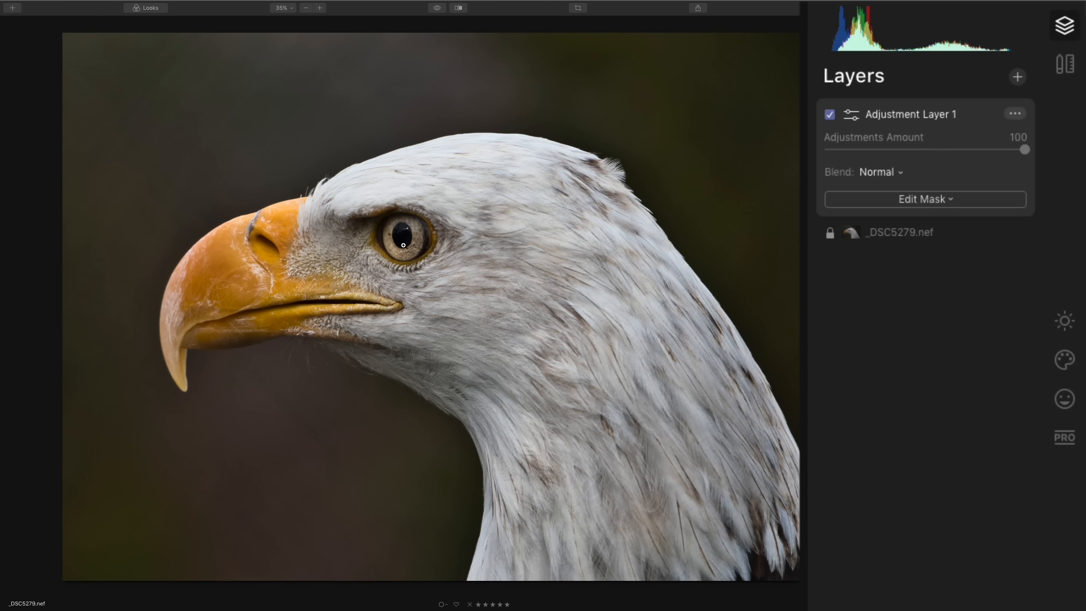
{"action": "left_click", "coordinate": [1071, 328]}
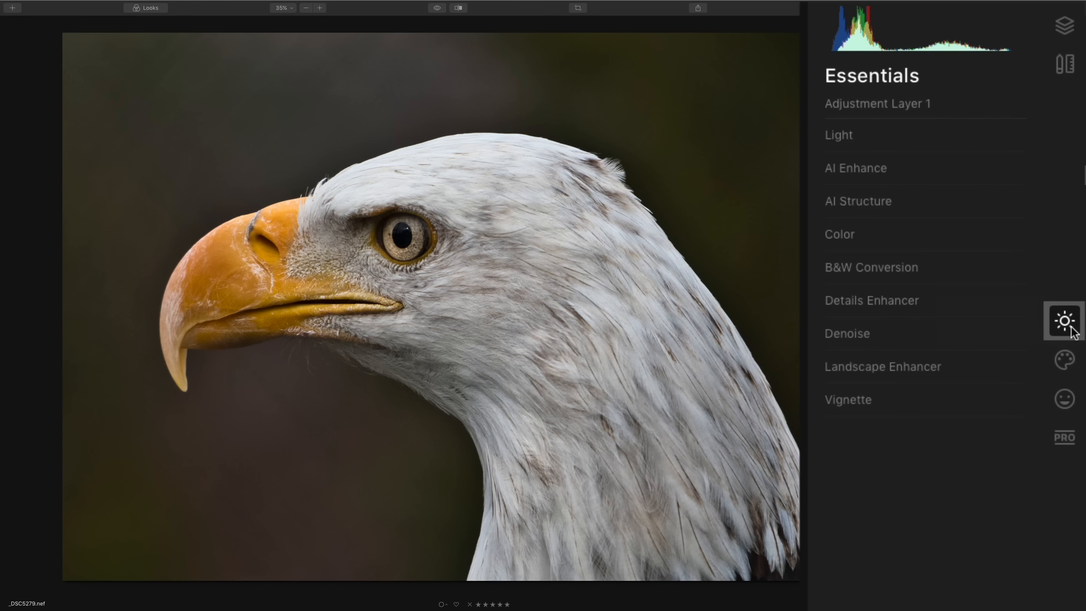
{"action": "left_click", "coordinate": [887, 137]}
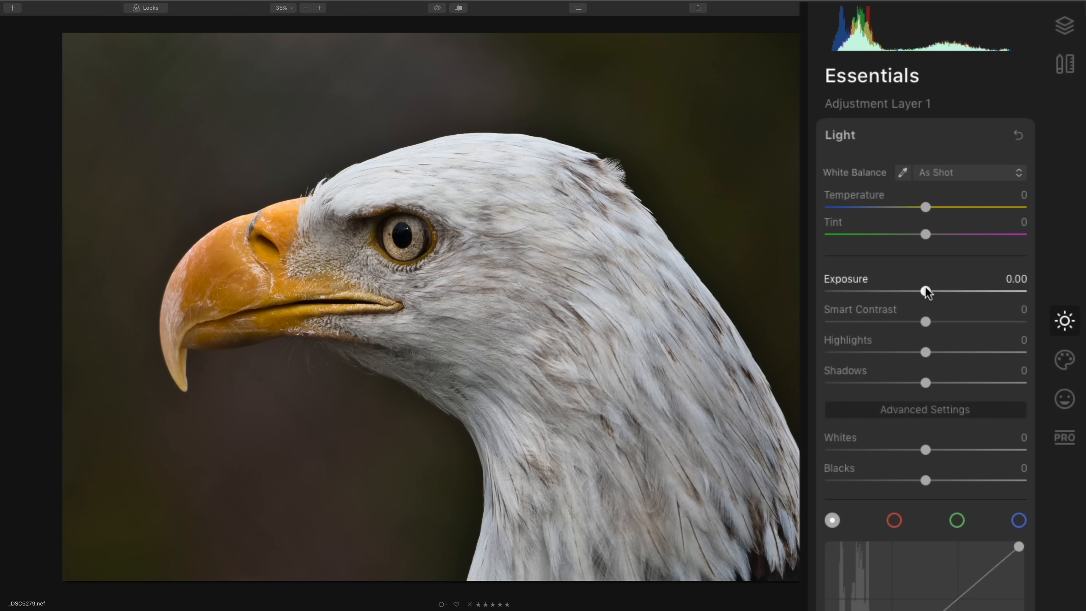
{"action": "left_click_drag", "start_coordinate": [925, 291], "coordinate": [954, 292]}
{"action": "left_click", "coordinate": [962, 139]}
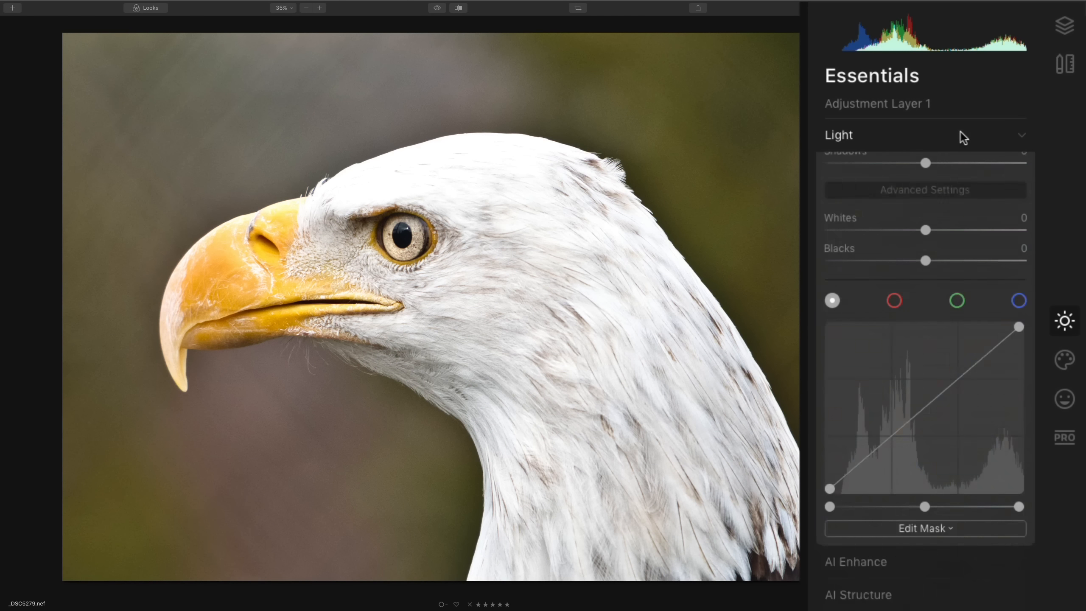
Step: Brush a mask over the eagle's eye on the adjustment layer, using a brush size of 28
{"action": "left_click", "coordinate": [1077, 35]}
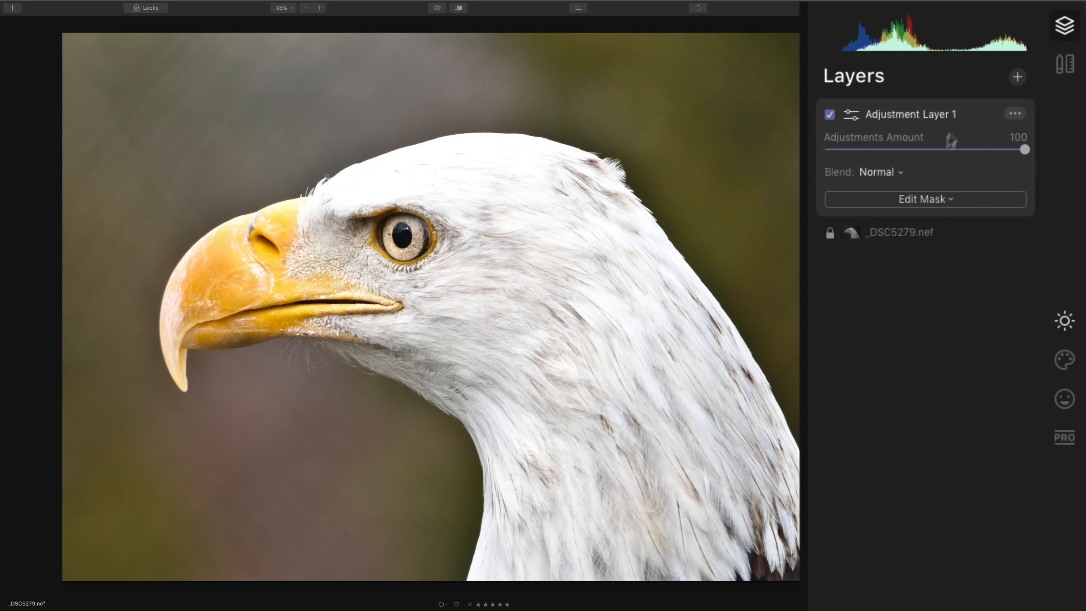
{"action": "left_click", "coordinate": [933, 198]}
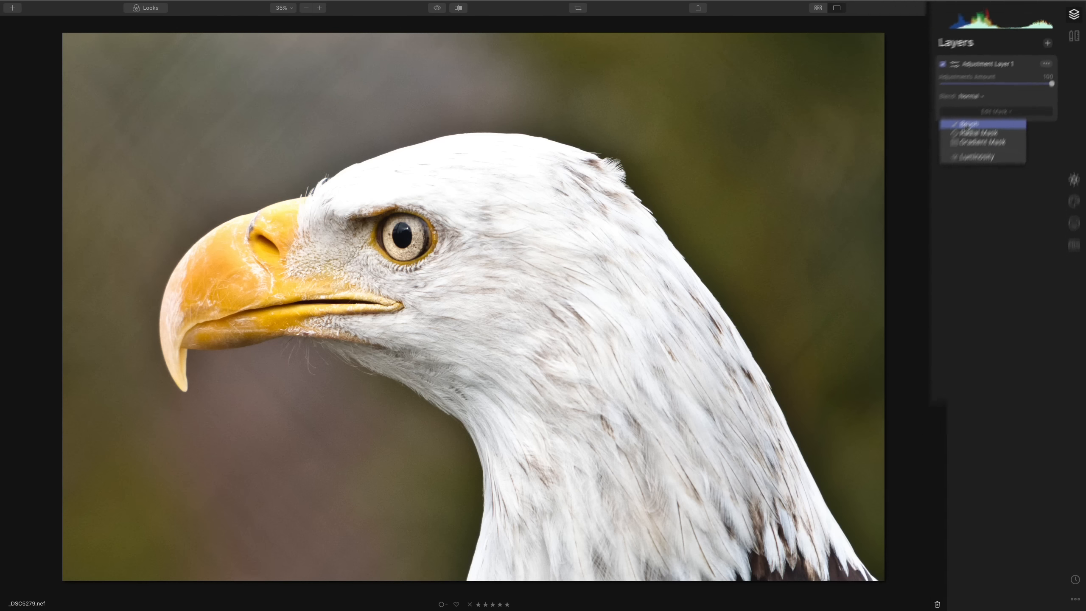
{"action": "left_click", "coordinate": [874, 221]}
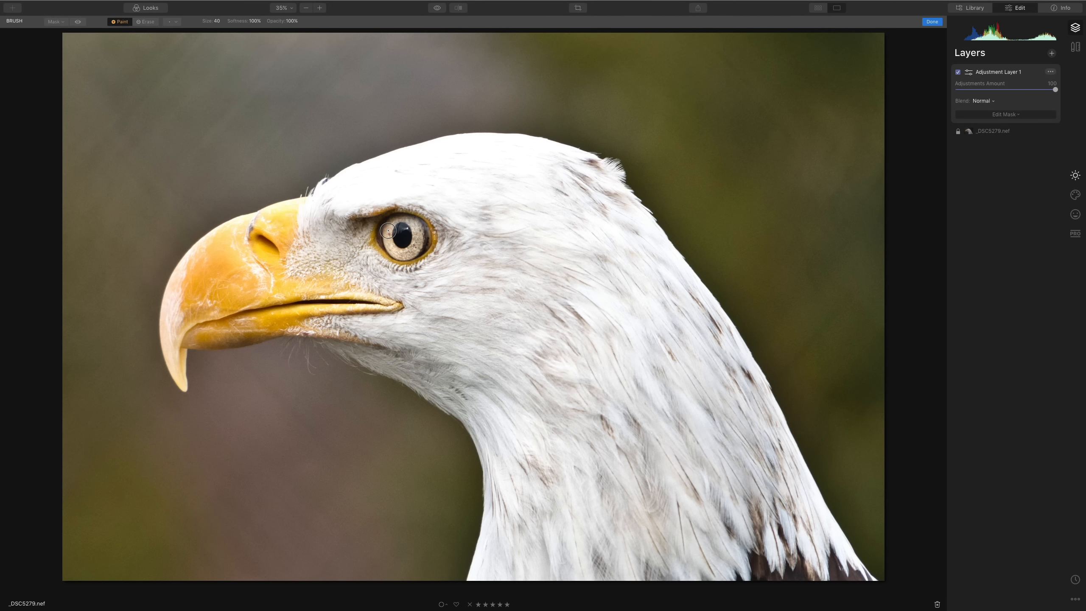
{"action": "key", "text": "bracketleft"}
{"action": "key", "text": "bracketleft"}
{"action": "key", "text": "bracketleft"}
{"action": "key", "text": "bracketleft"}
{"action": "key", "text": "bracketleft"}
{"action": "key", "text": "bracketright"}
{"action": "key", "text": "bracketright"}
{"action": "mouse_move", "coordinate": [387, 229]}
{"action": "left_mouse_down"}
{"action": "mouse_move", "coordinate": [396, 254]}
{"action": "mouse_move", "coordinate": [409, 253]}
{"action": "mouse_move", "coordinate": [418, 234]}
{"action": "mouse_move", "coordinate": [405, 219]}
{"action": "mouse_move", "coordinate": [387, 223]}
{"action": "mouse_move", "coordinate": [388, 250]}
{"action": "mouse_move", "coordinate": [419, 244]}
{"action": "left_mouse_up"}
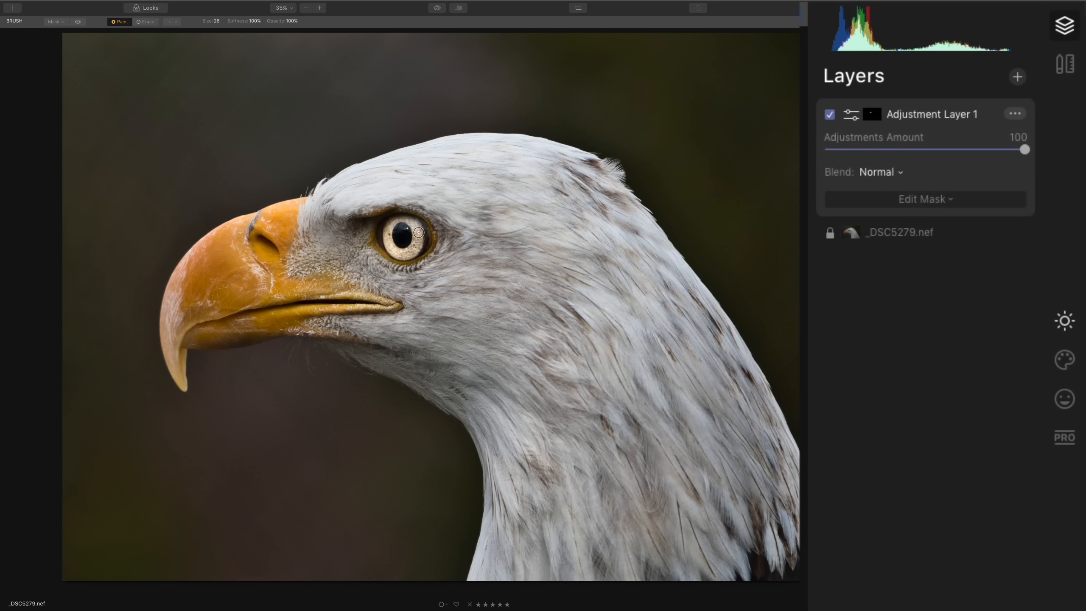
Step: Warm the masked eye by setting the adjustment layer's Light temperature to 5, and review the layer's Light settings
{"action": "left_click", "coordinate": [1065, 320]}
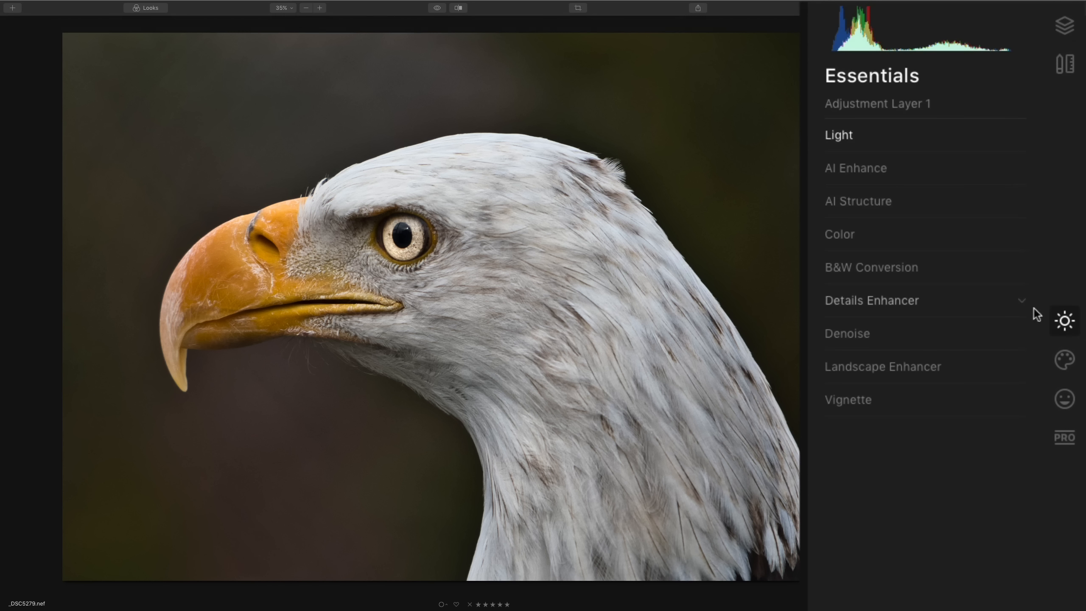
{"action": "left_click", "coordinate": [949, 135]}
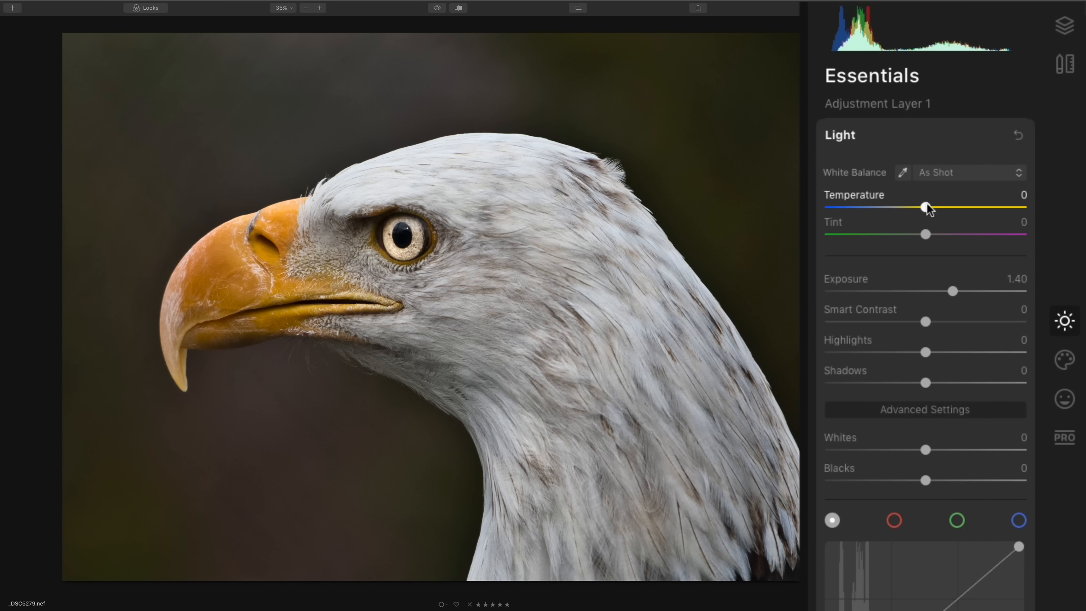
{"action": "mouse_move", "coordinate": [923, 206]}
{"action": "left_mouse_down"}
{"action": "mouse_move", "coordinate": [974, 208]}
{"action": "mouse_move", "coordinate": [881, 207]}
{"action": "mouse_move", "coordinate": [928, 208]}
{"action": "left_mouse_up"}
{"action": "left_click", "coordinate": [1004, 82]}
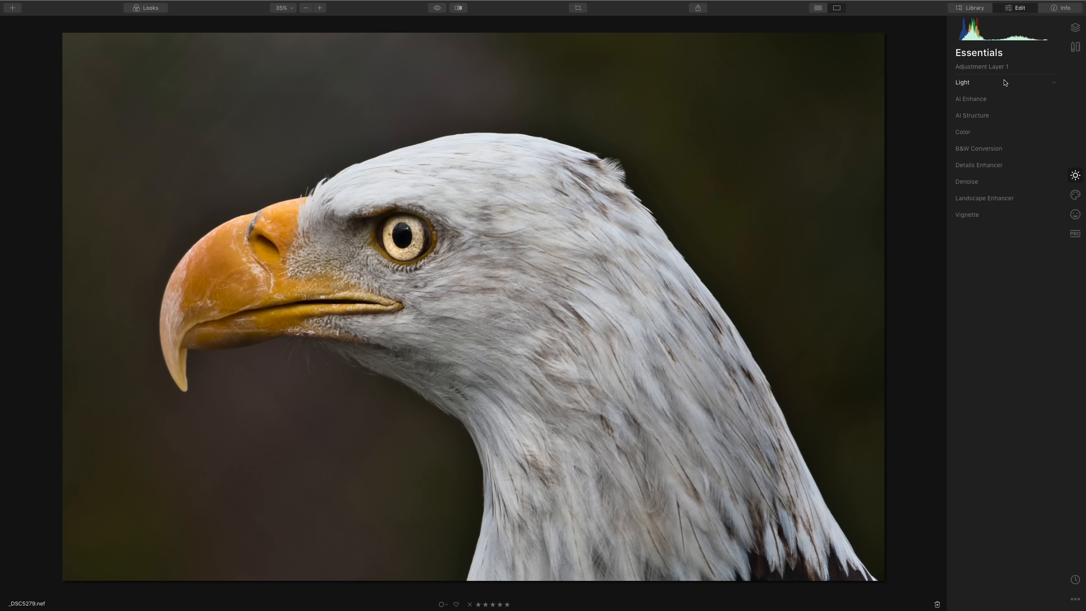
{"action": "left_click", "coordinate": [1004, 83]}
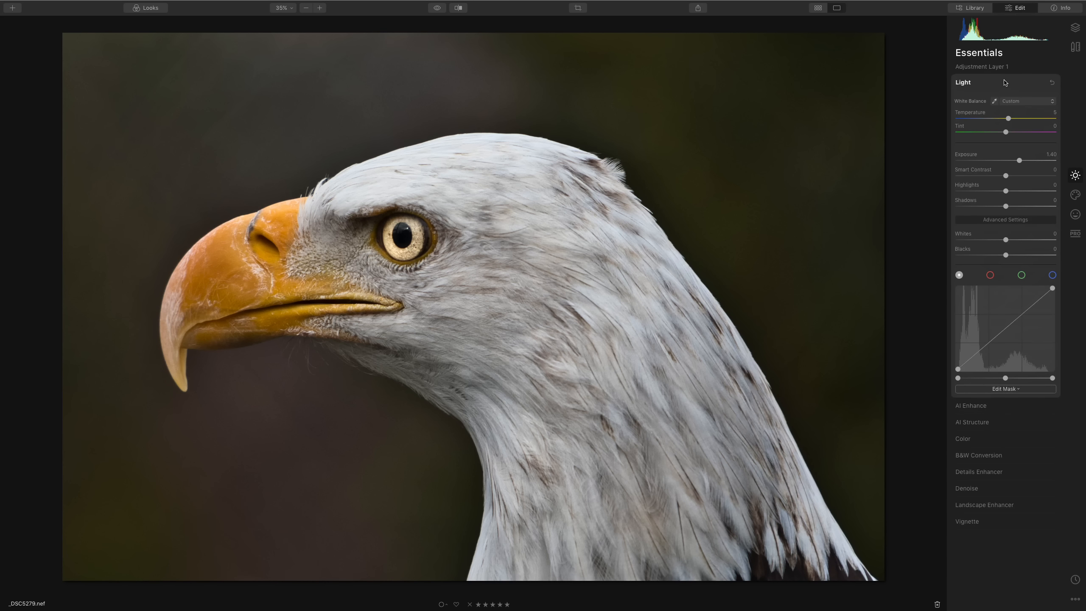
{"action": "left_click", "coordinate": [1005, 82]}
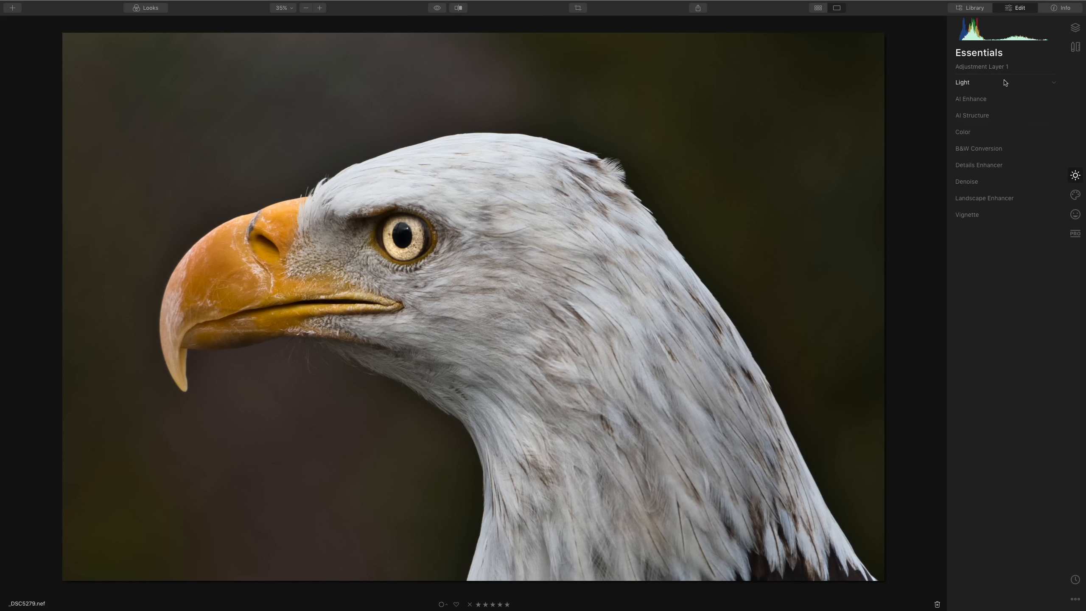
Step: Delete the adjustment layer from the eagle photo
{"action": "left_click", "coordinate": [1074, 27]}
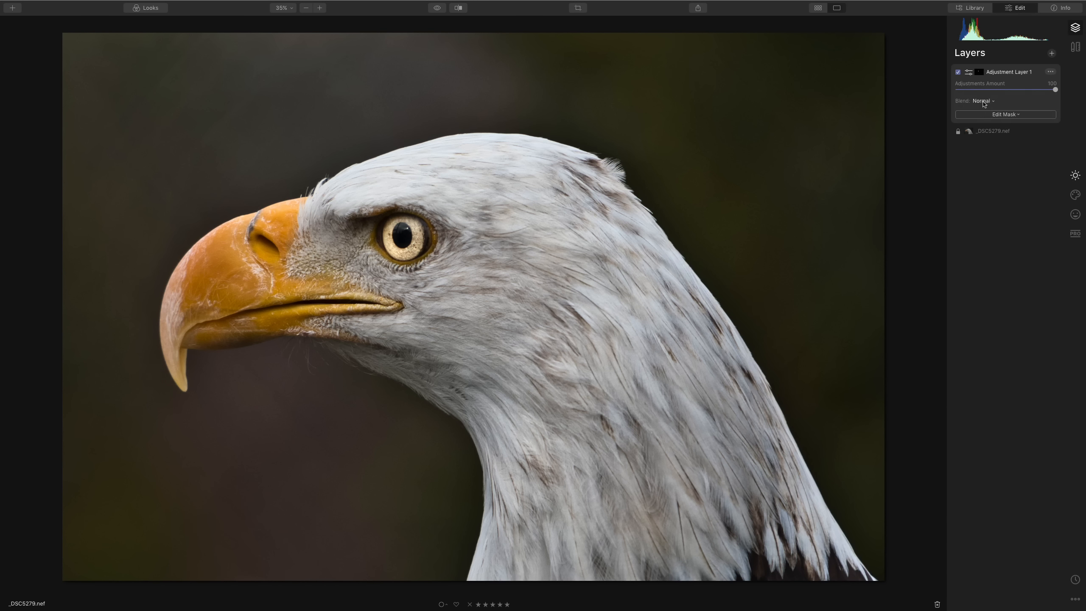
{"action": "left_click", "coordinate": [1050, 72]}
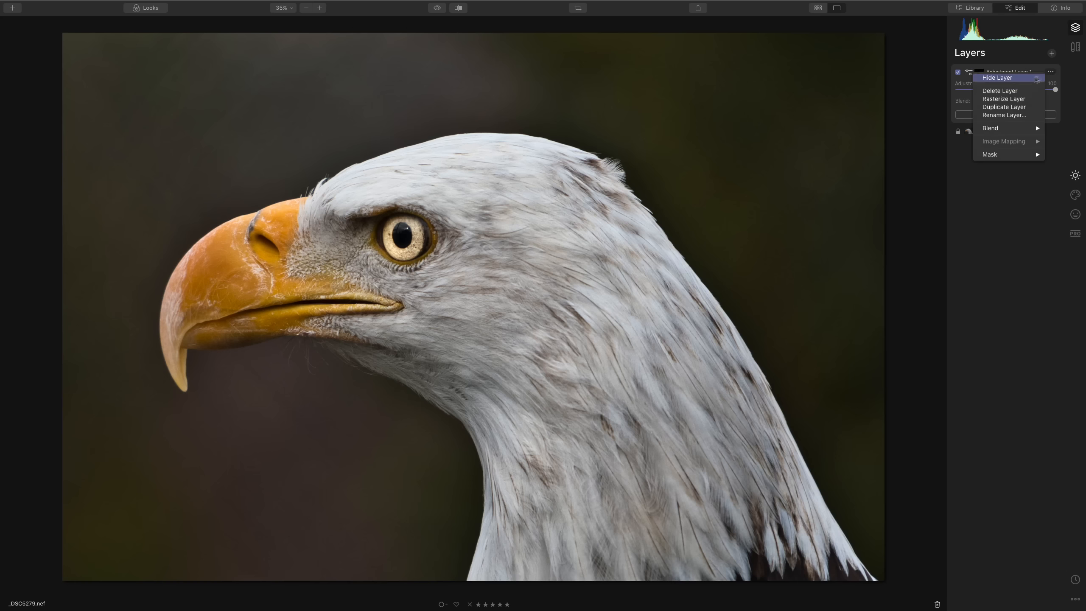
{"action": "left_click", "coordinate": [1002, 93]}
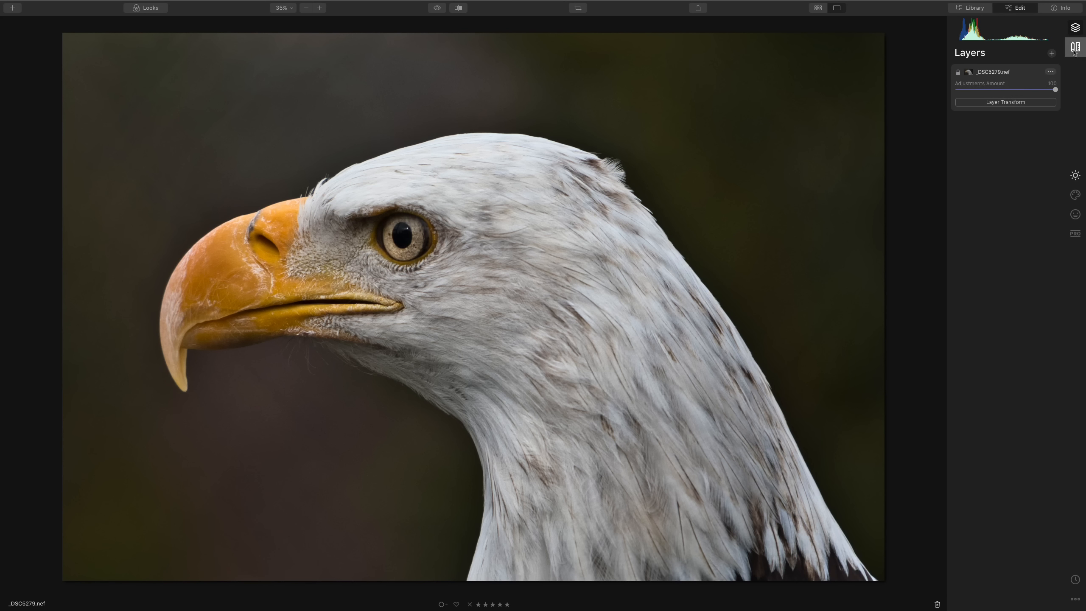
Step: Open the original eagle photo's Light adjustments in the Essentials tools to examine them
{"action": "left_click", "coordinate": [1074, 176]}
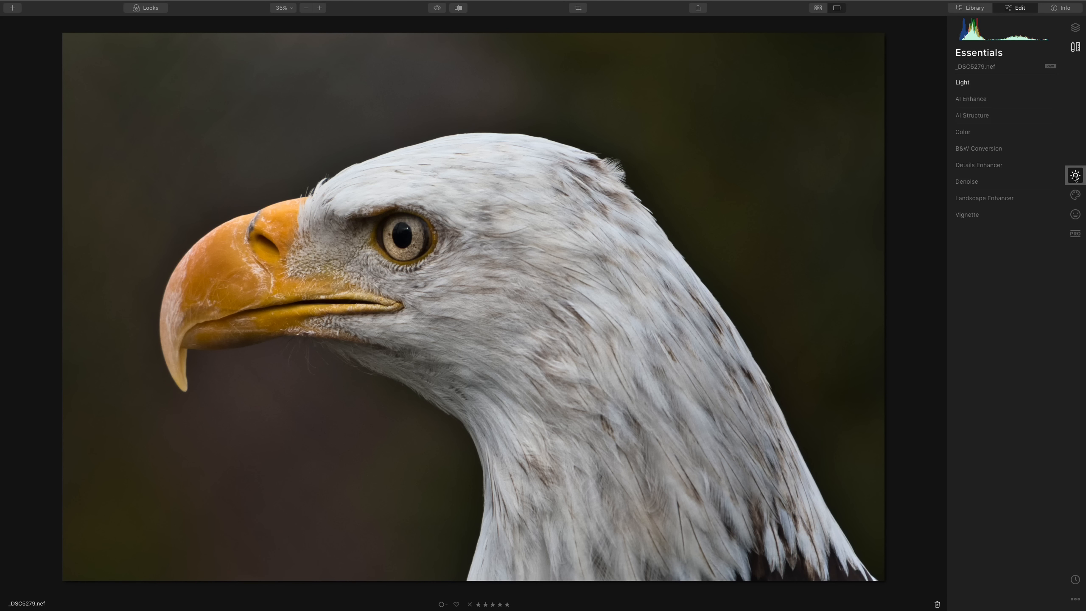
{"action": "left_click", "coordinate": [995, 83]}
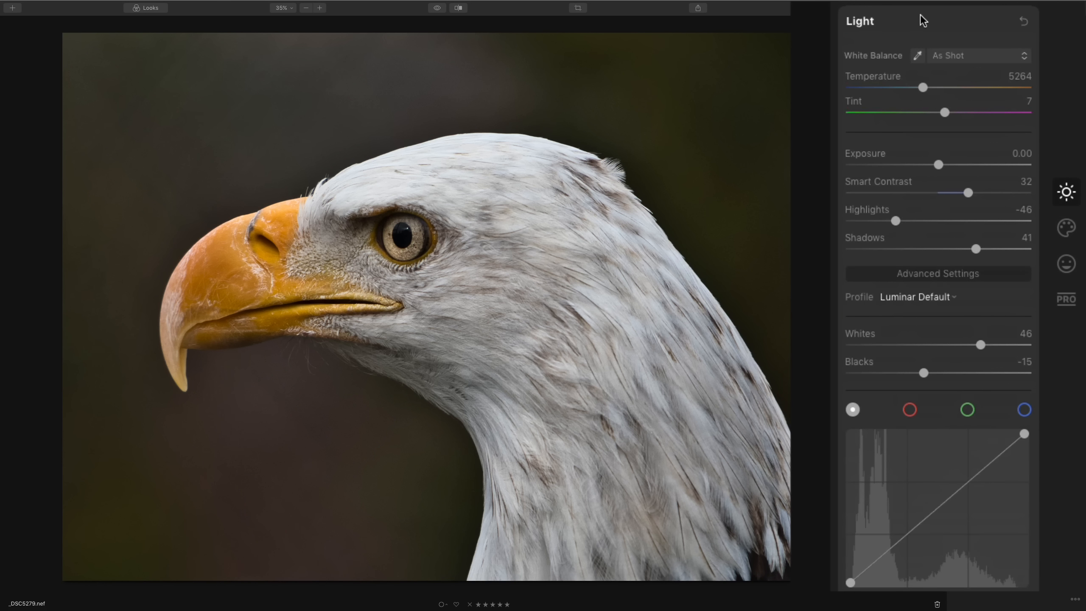
Step: Check the Light profile choices for the eagle photo and view its camera and exposure information
{"action": "left_click", "coordinate": [913, 300]}
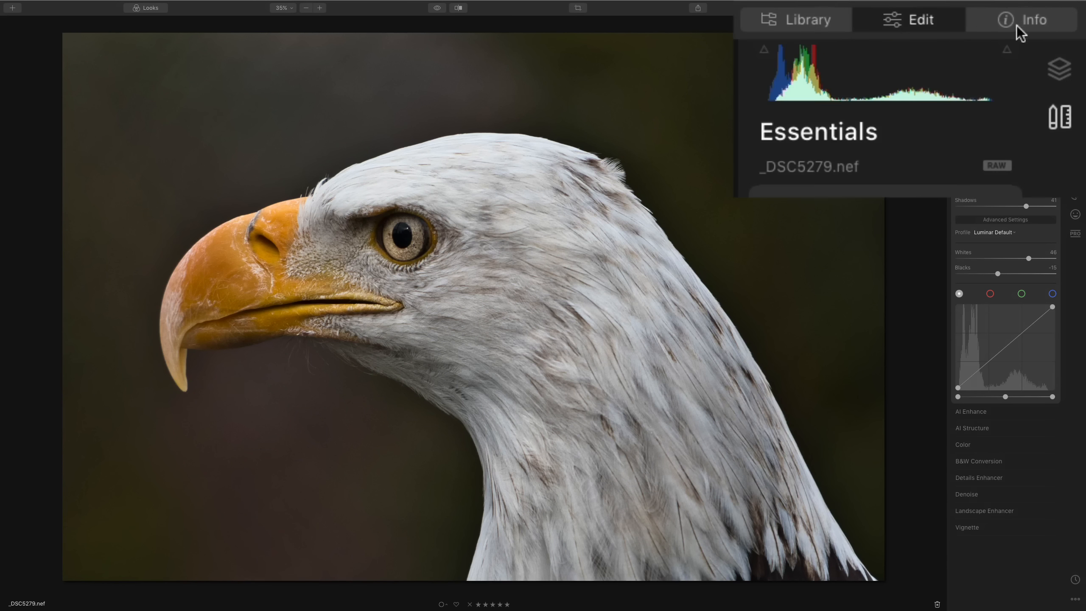
{"action": "left_click", "coordinate": [1055, 9]}
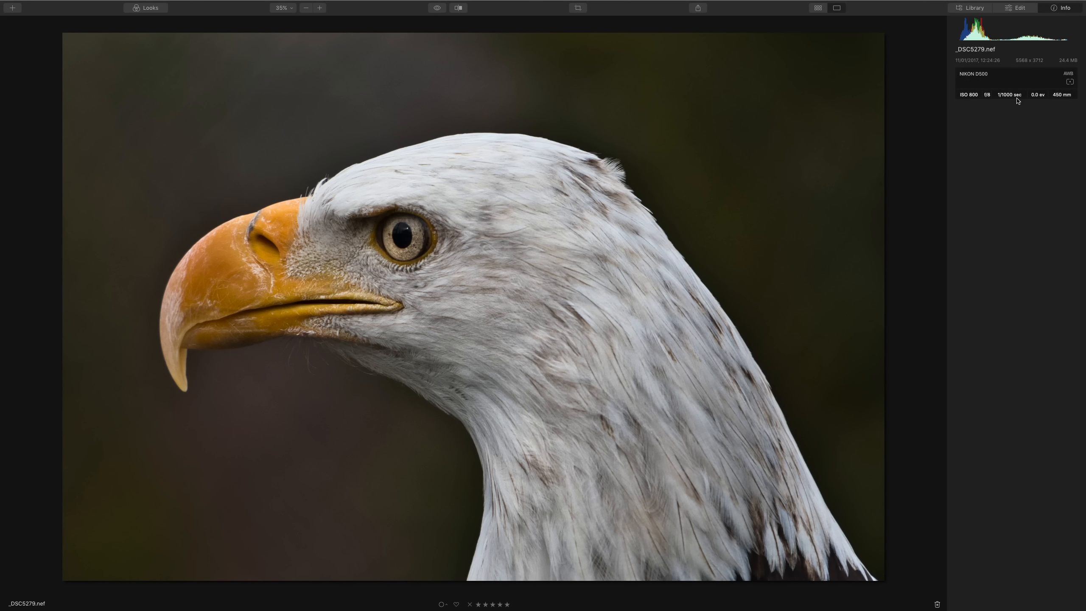
{"action": "left_click", "coordinate": [1022, 10]}
{"action": "left_click", "coordinate": [1054, 8]}
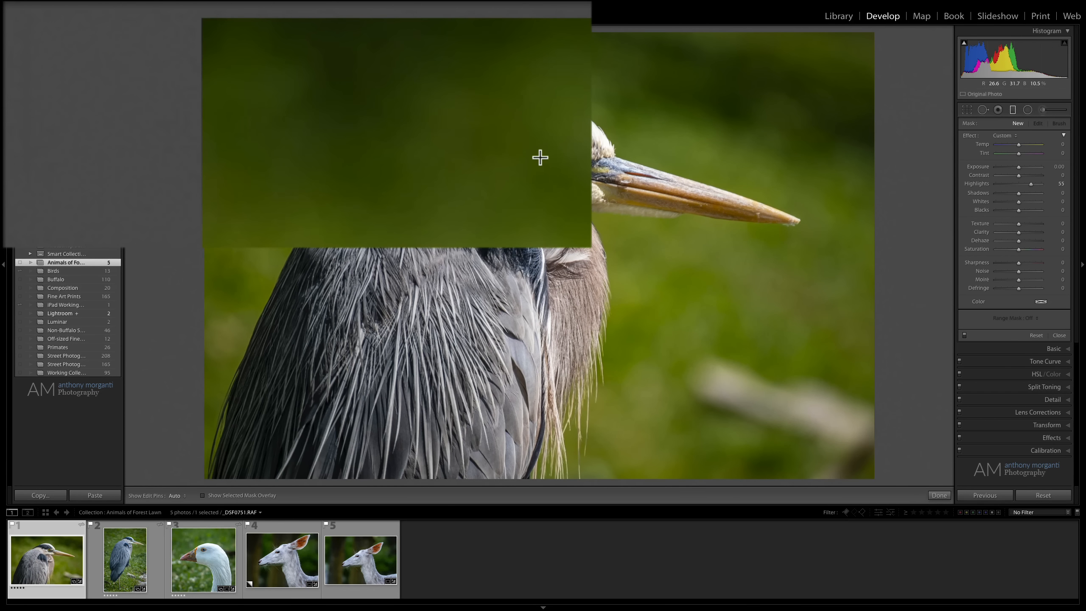
Step: Switch to Lightroom Classic and cycle through the photo information overlays on the heron photo in Develop
{"action": "key", "text": "i"}
{"action": "key", "text": "i"}
{"action": "key", "text": "i"}
{"action": "key", "text": "i"}
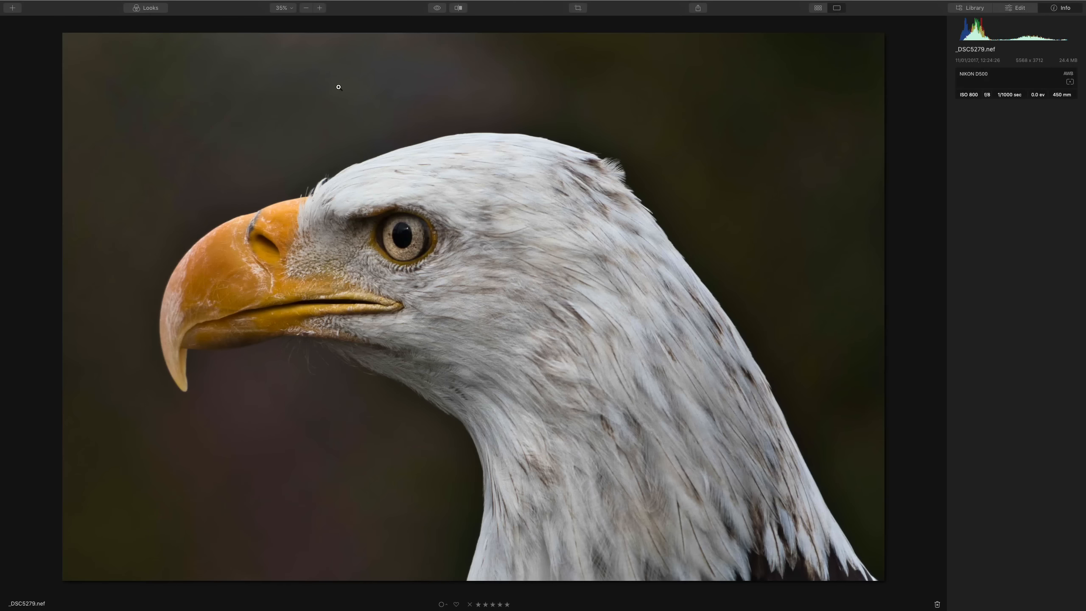
Step: Switch back to Luminar and review the eagle photo's editing tools, covering Layers and the Canvas tools such as Erase
{"action": "left_click", "coordinate": [1022, 8]}
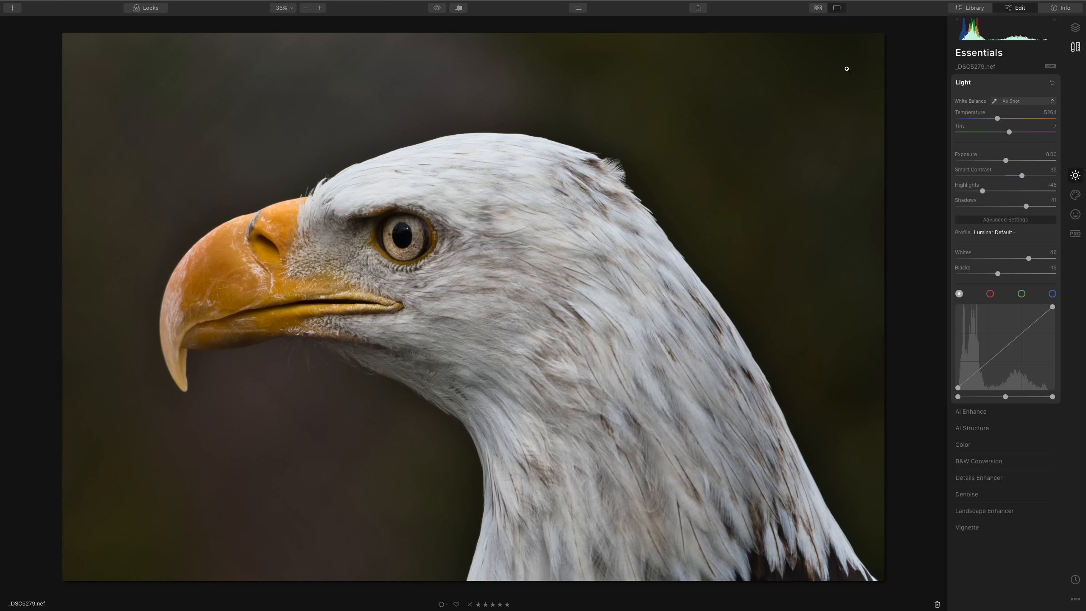
{"action": "left_click", "coordinate": [1068, 29]}
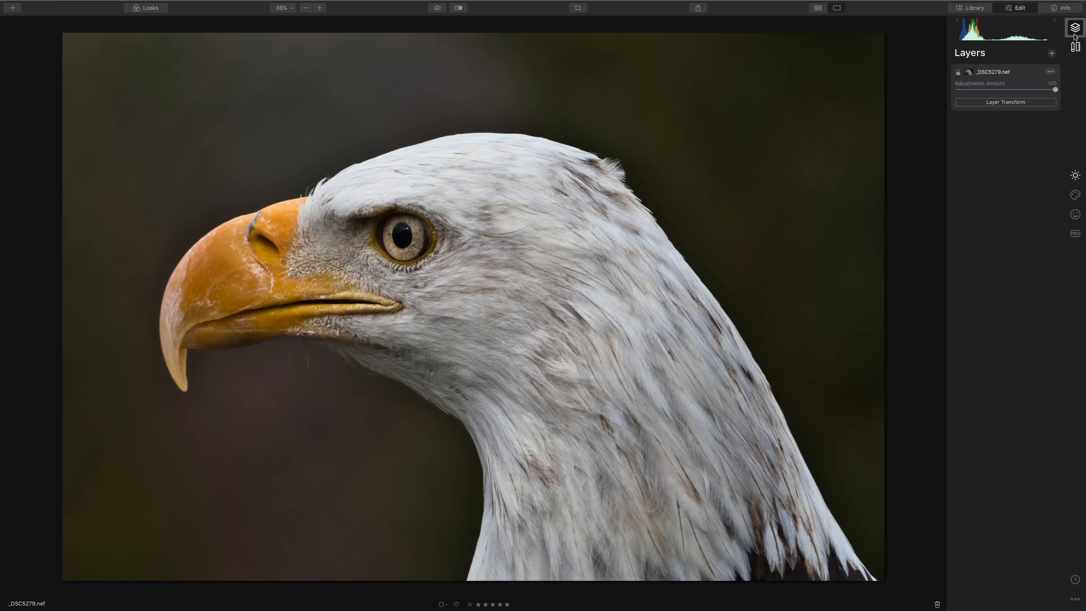
{"action": "left_click", "coordinate": [1075, 46]}
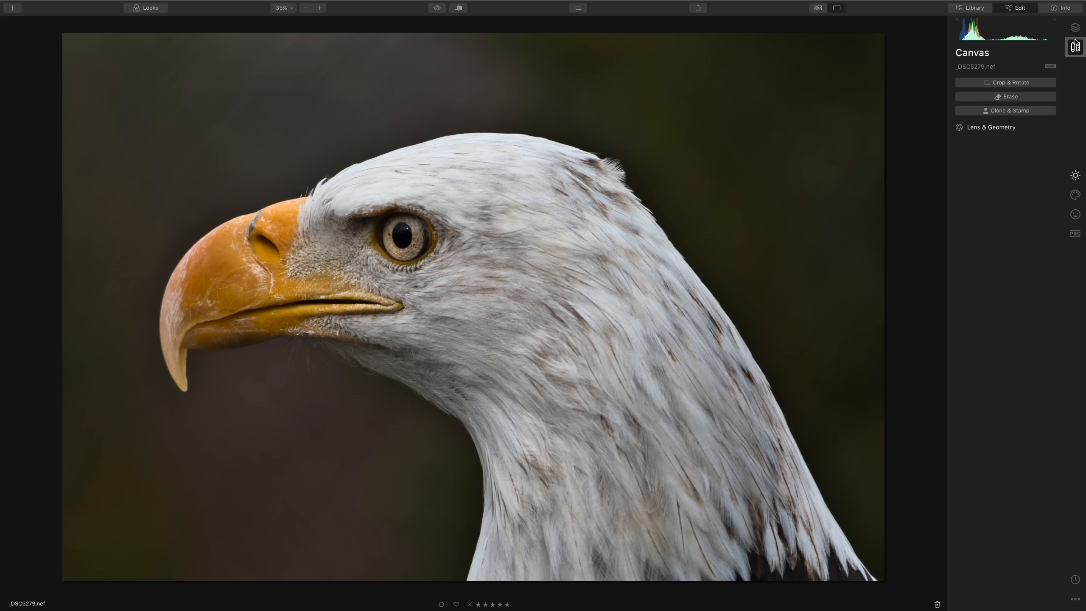
{"action": "left_click", "coordinate": [1005, 98]}
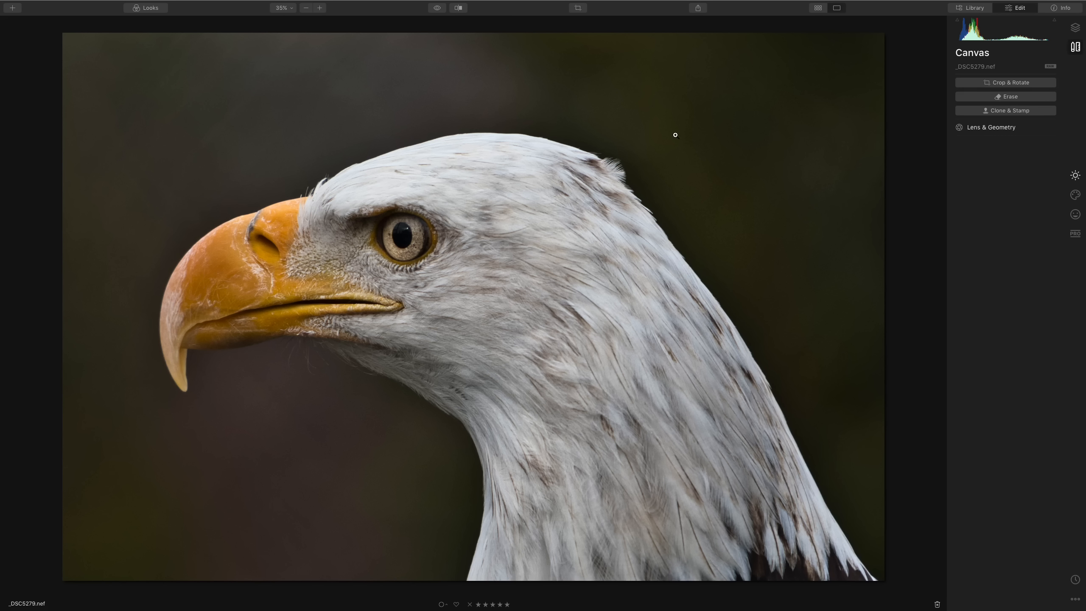